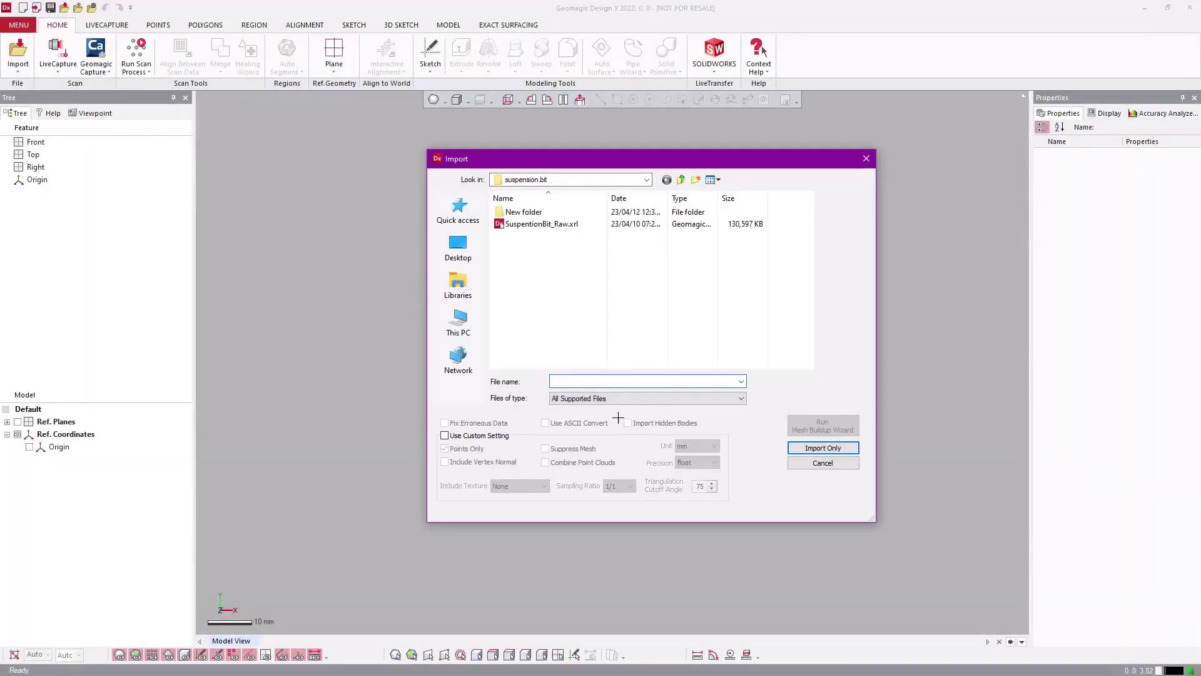
# - Review the supported import file types and import the scan file SuspentionBit_Raw.xrl without running the mesh buildup wizard
pyautogui.click(648, 398)
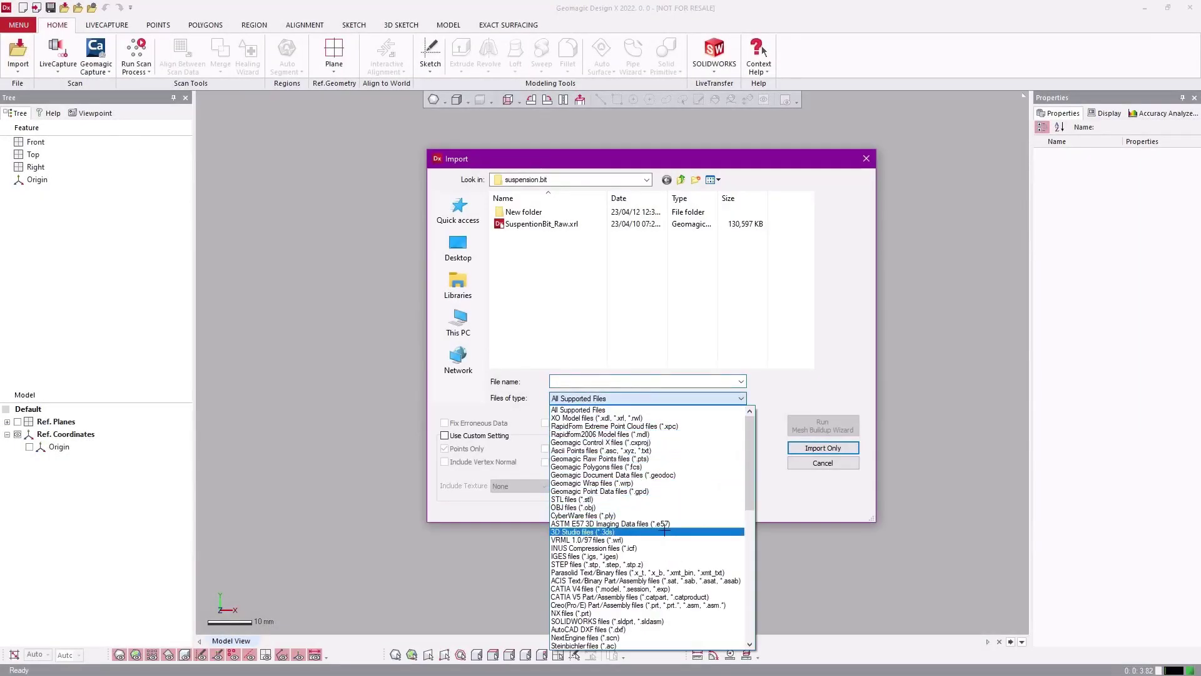
pyautogui.scroll(-2, 663, 529)
pyautogui.scroll(-10, 663, 529)
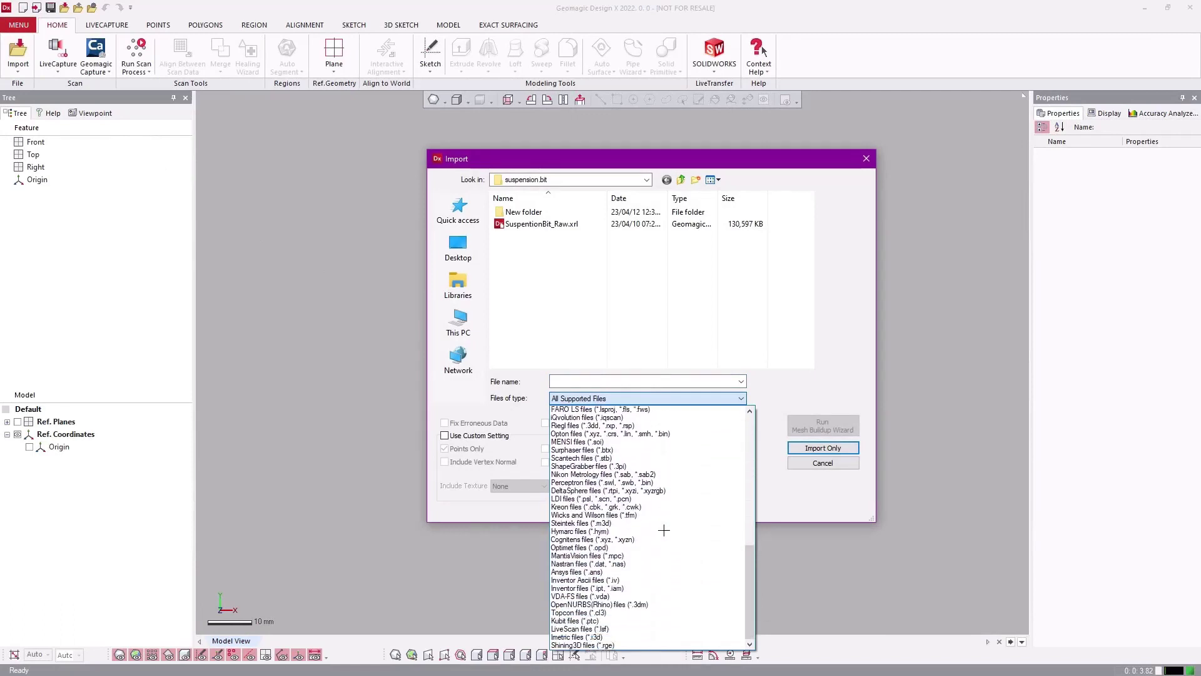
pyautogui.click(517, 228)
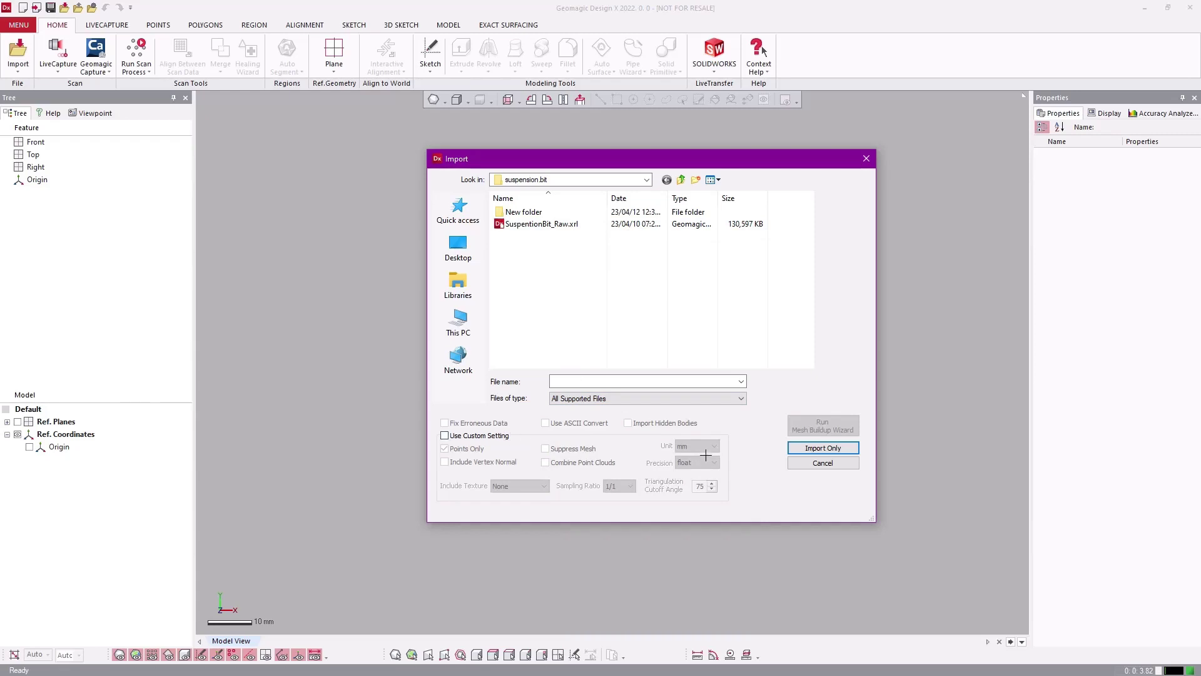
pyautogui.click(823, 447)
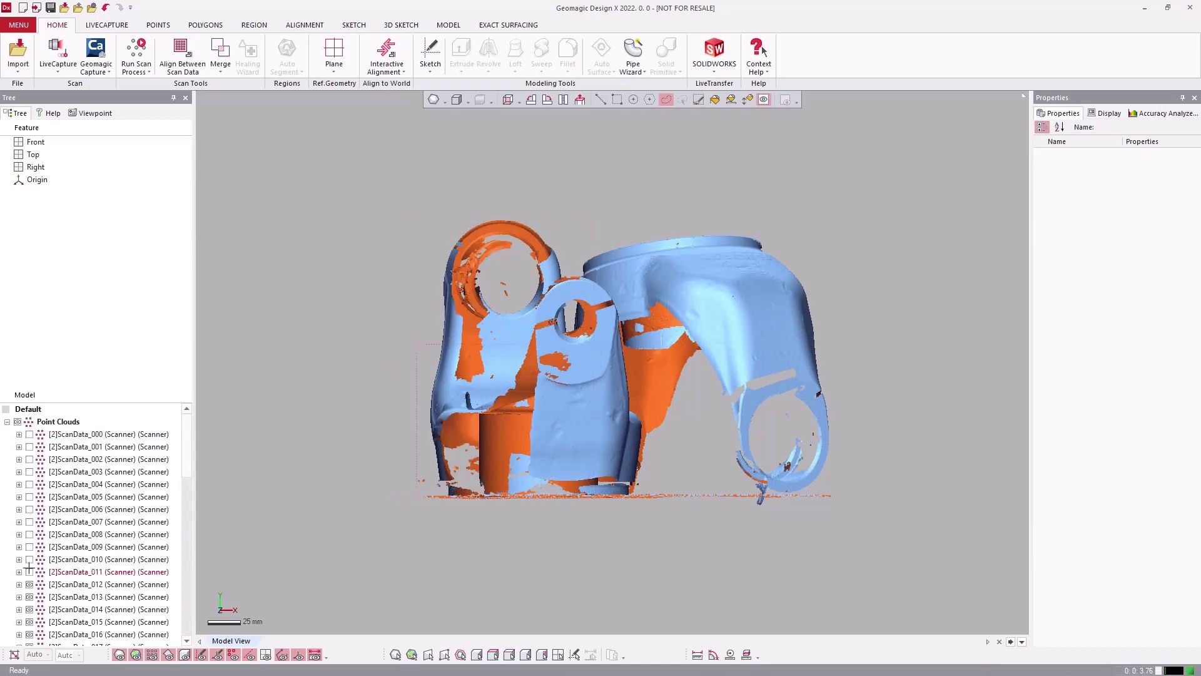
# - Move the point clouds [2]ScanData_000 through [2]ScanData_037 into a new group and hide that group
pyautogui.scroll(-5, 32, 564)
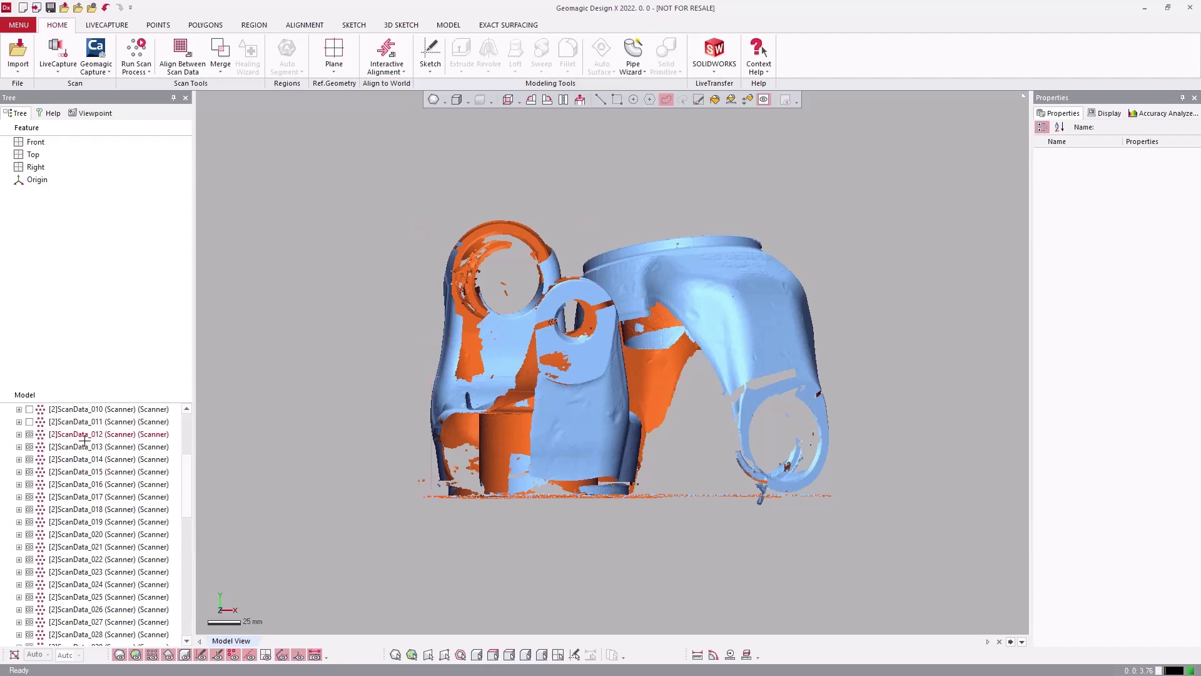
pyautogui.scroll(3, 87, 441)
pyautogui.click(107, 436)
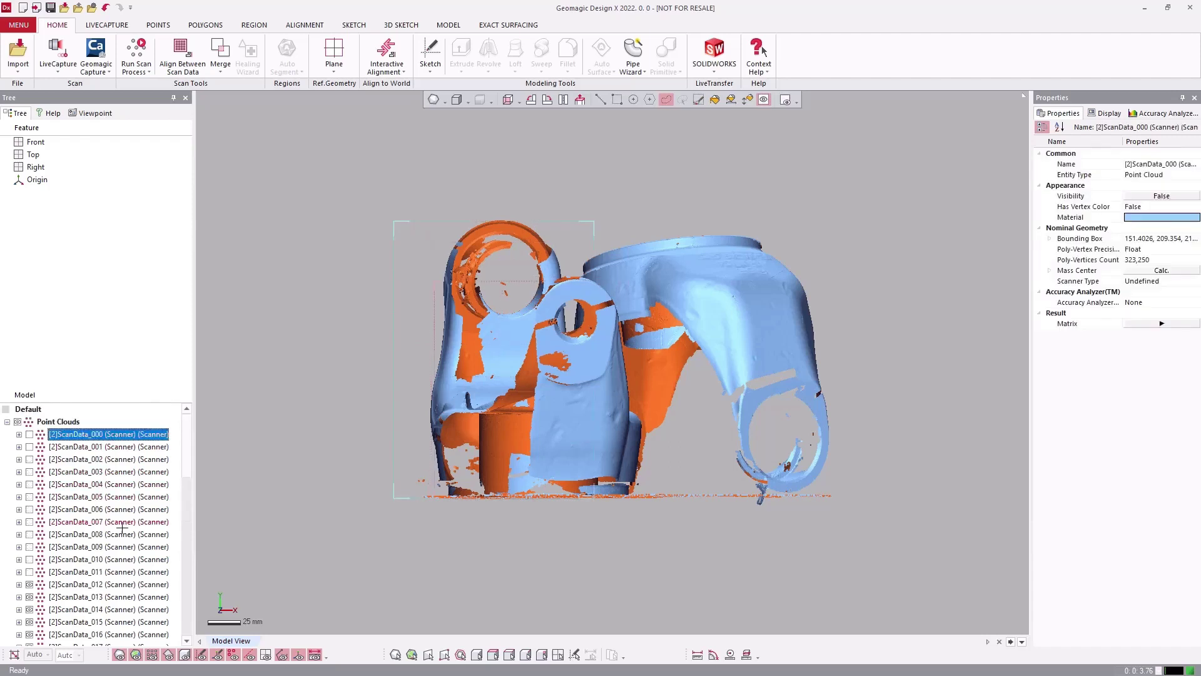
pyautogui.scroll(-8, 122, 527)
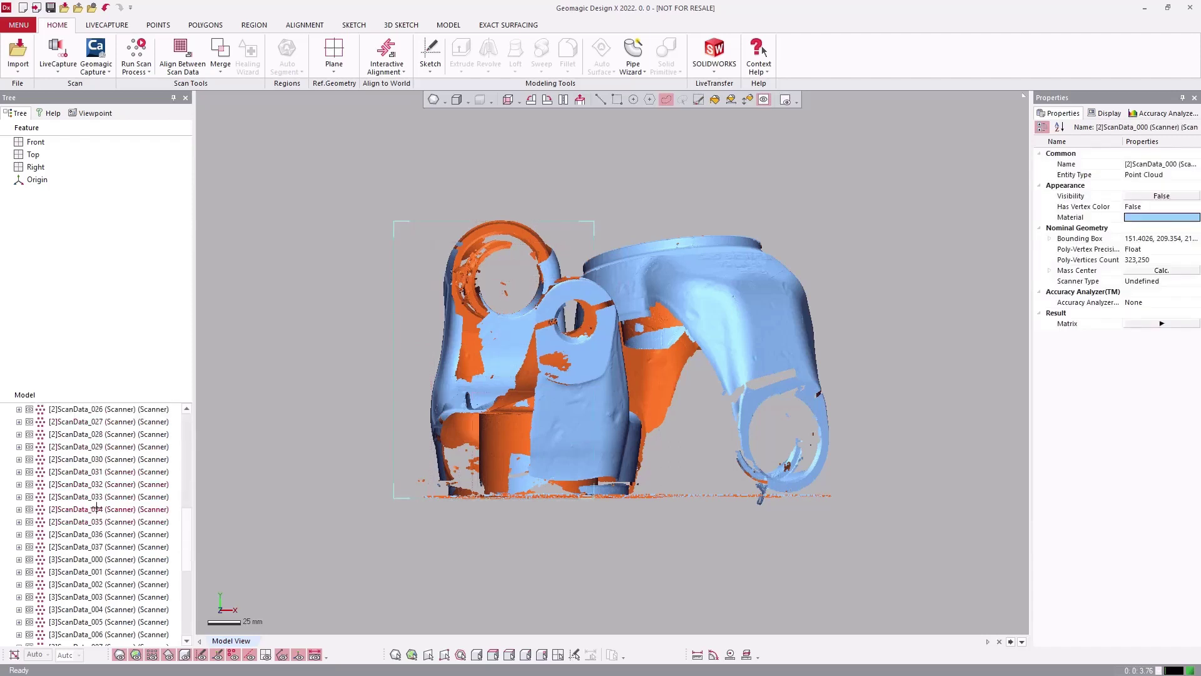
pyautogui.keyDown('shift'); pyautogui.click(96, 546); pyautogui.keyUp('shift')
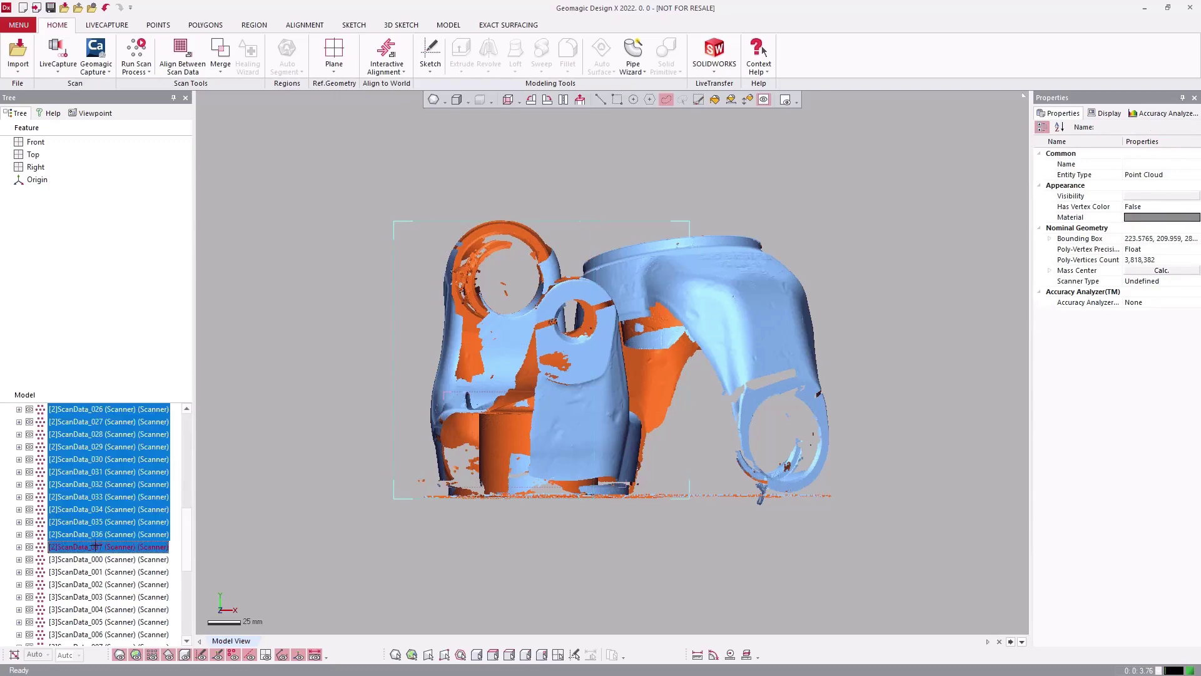
pyautogui.rightClick(95, 546)
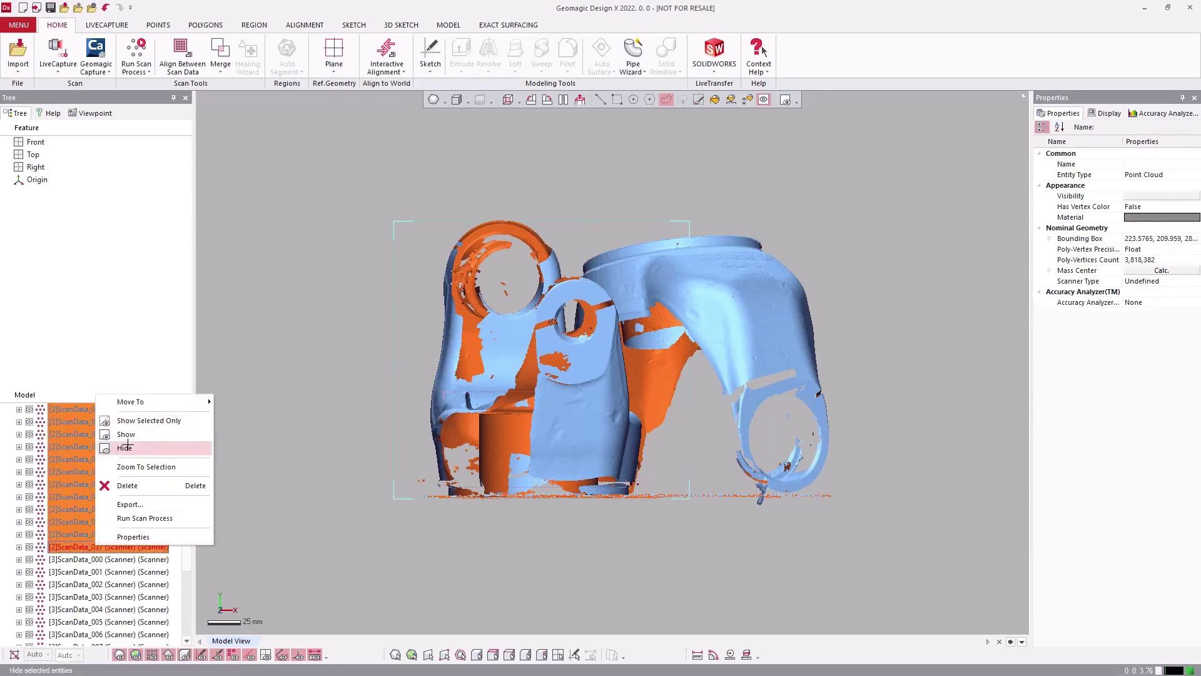
pyautogui.moveTo(149, 404)
pyautogui.click(250, 402)
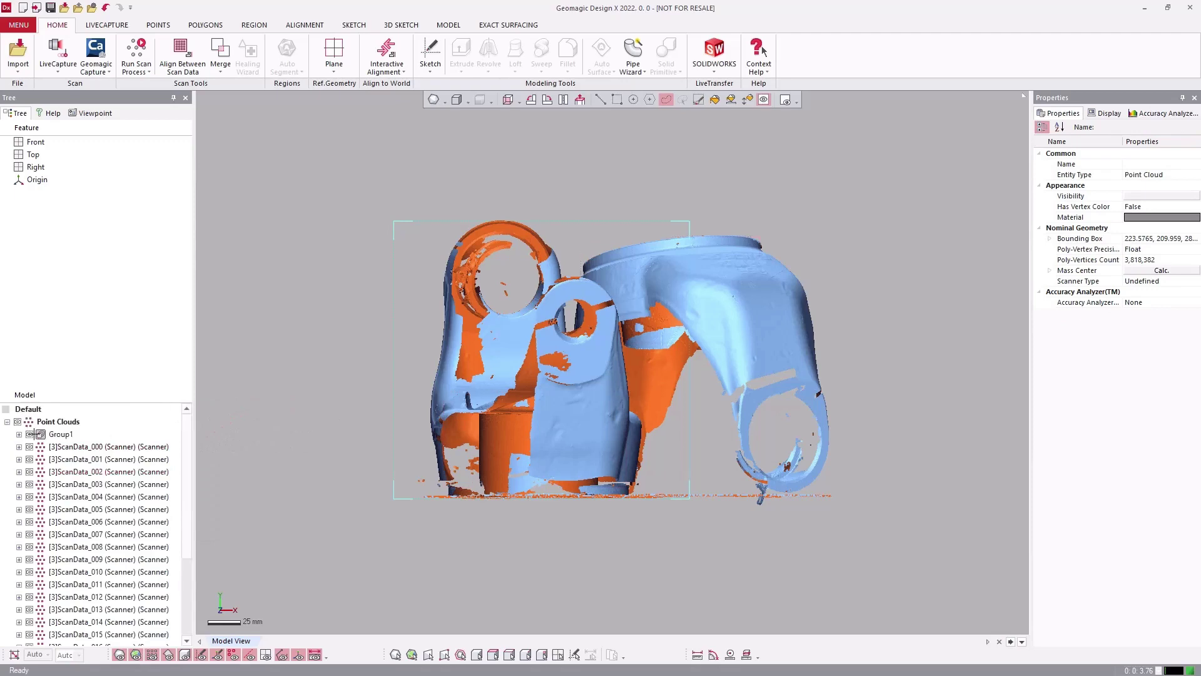
pyautogui.click(30, 433)
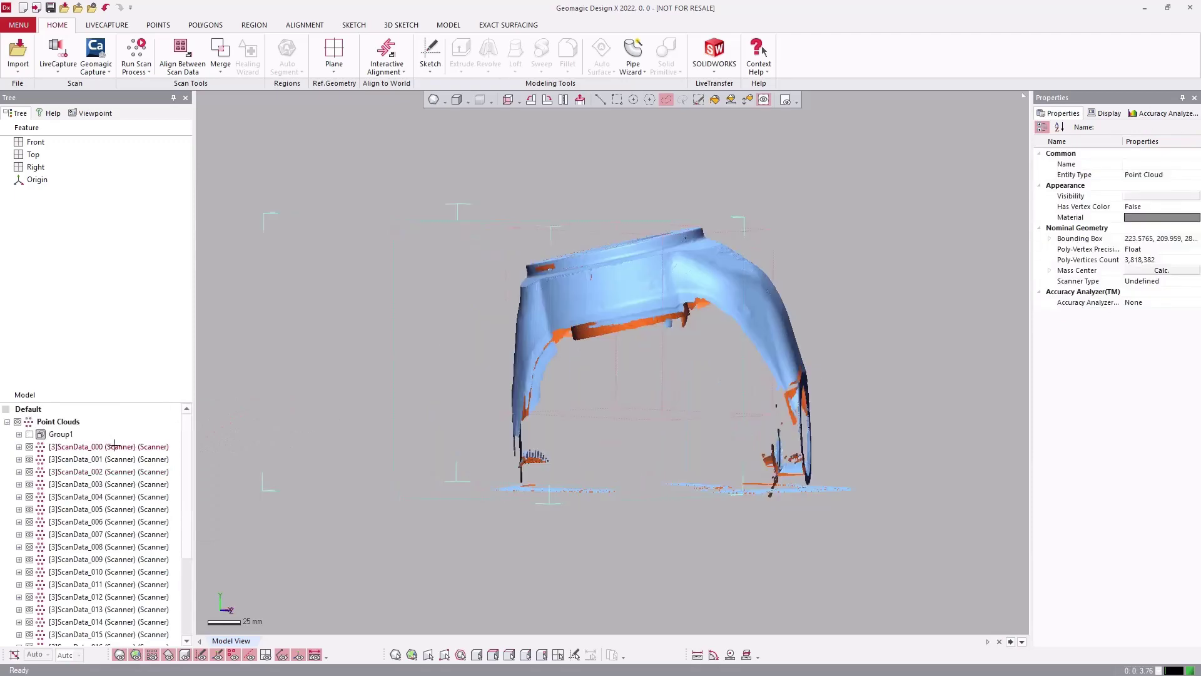
# - Move the point clouds [3]ScanData_000 through [3]ScanData_022 into a second new group
pyautogui.click(113, 446)
pyautogui.scroll(-4, 127, 499)
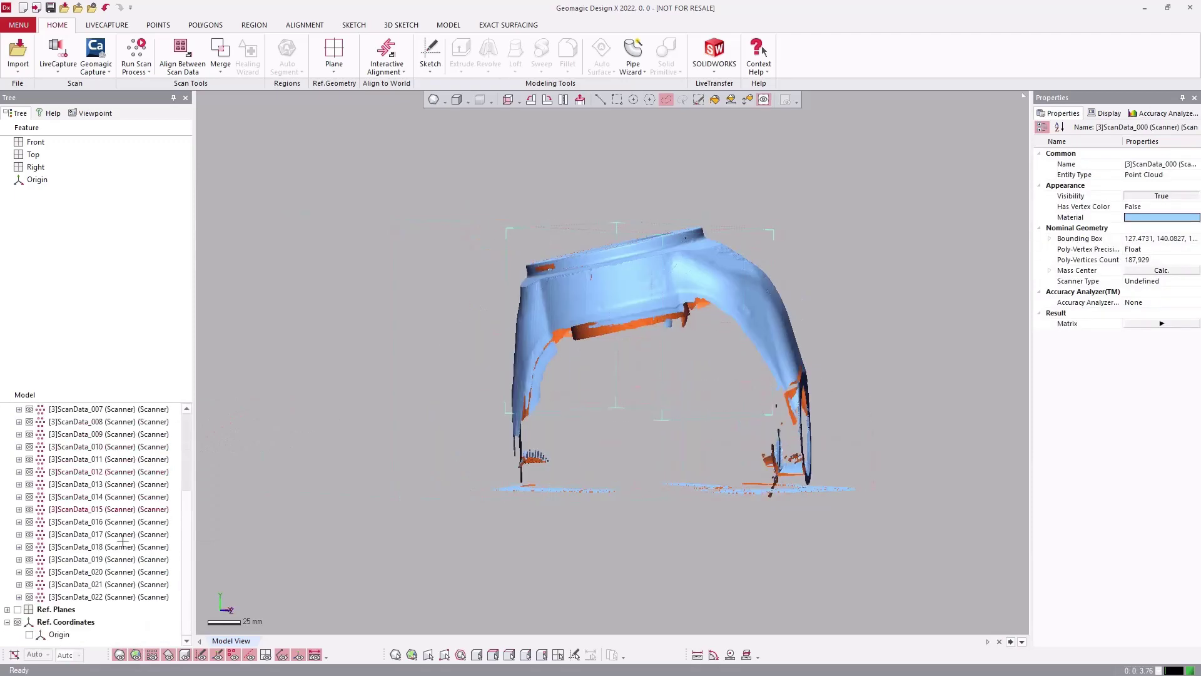
pyautogui.keyDown('shift'); pyautogui.click(126, 592); pyautogui.keyUp('shift')
pyautogui.rightClick(127, 592)
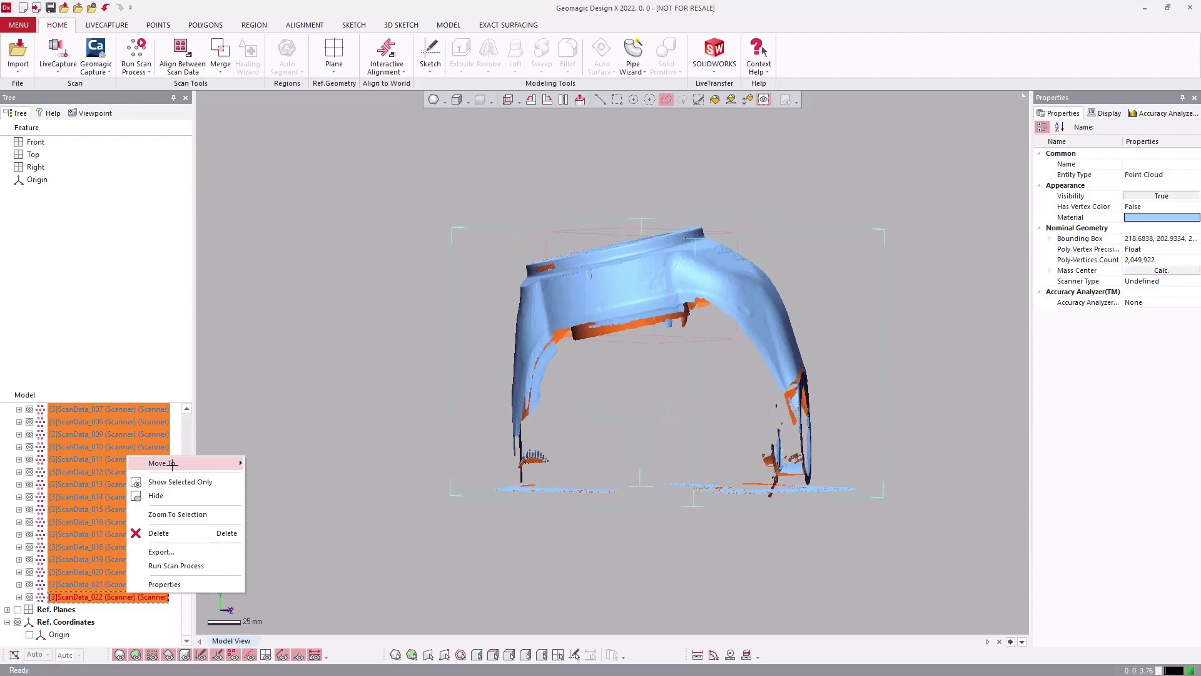
pyautogui.moveTo(175, 466)
pyautogui.click(256, 466)
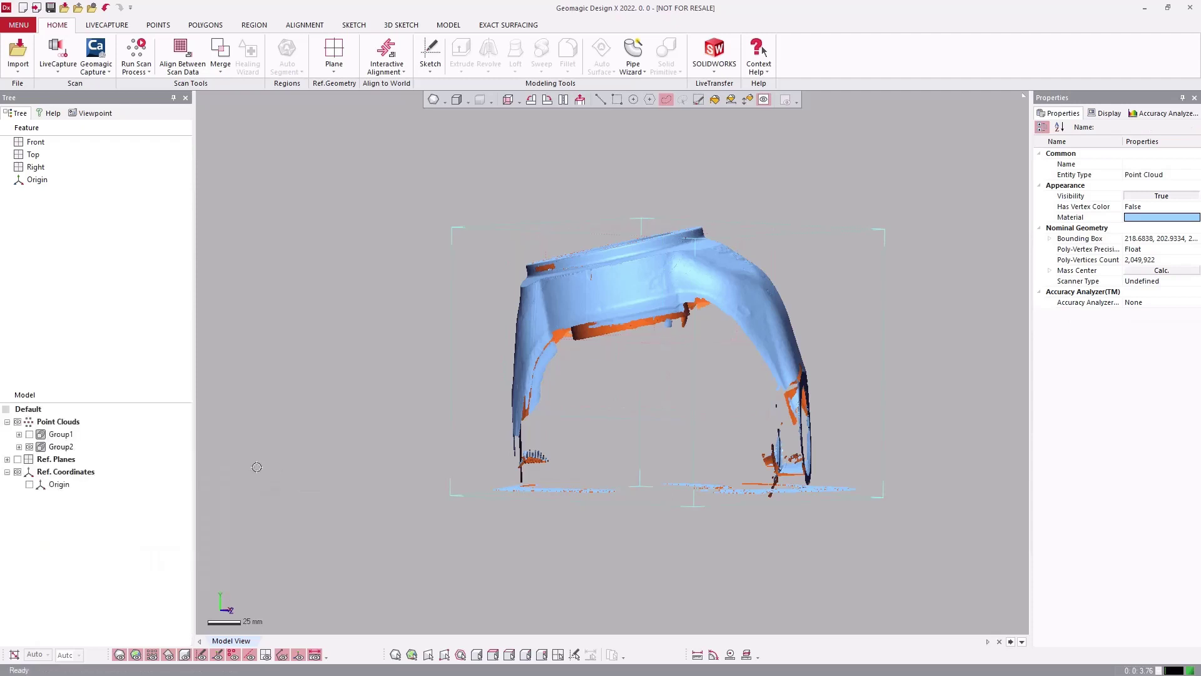
# - Outline the flat strip of table points beneath the second scan group's part and delete them
pyautogui.click(58, 446)
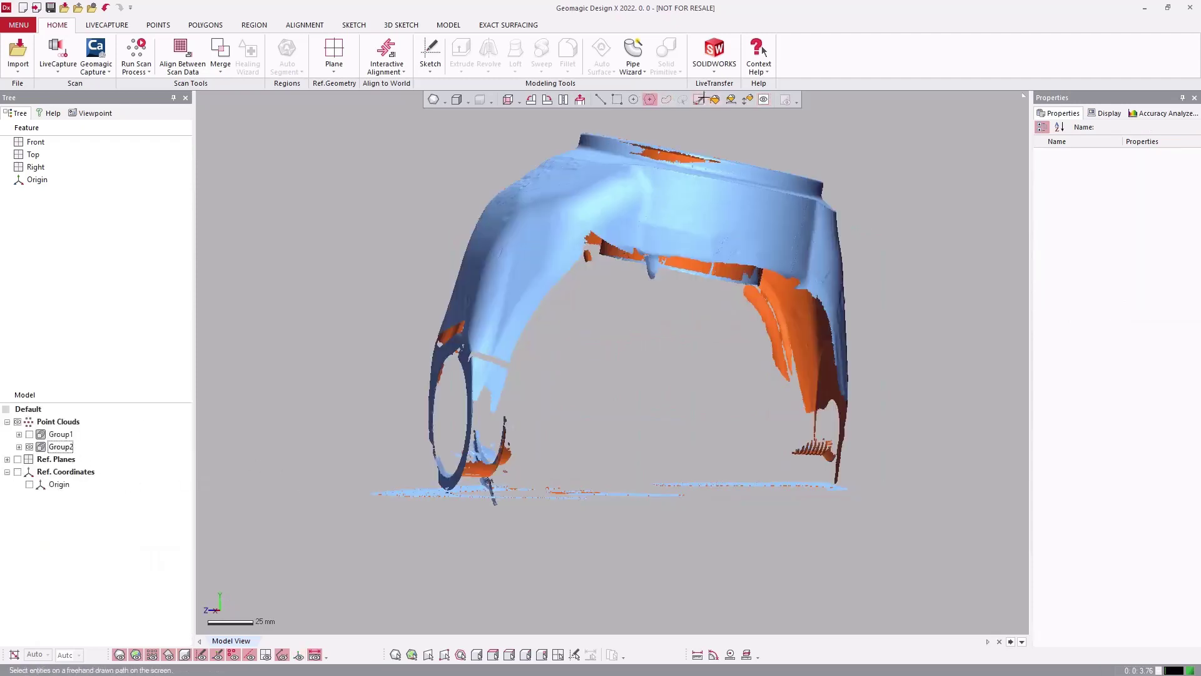
pyautogui.moveTo(541, 461)
pyautogui.mouseDown(button='right')
pyautogui.moveTo(565, 434)
pyautogui.moveTo(430, 492)
pyautogui.mouseUp(button='right')
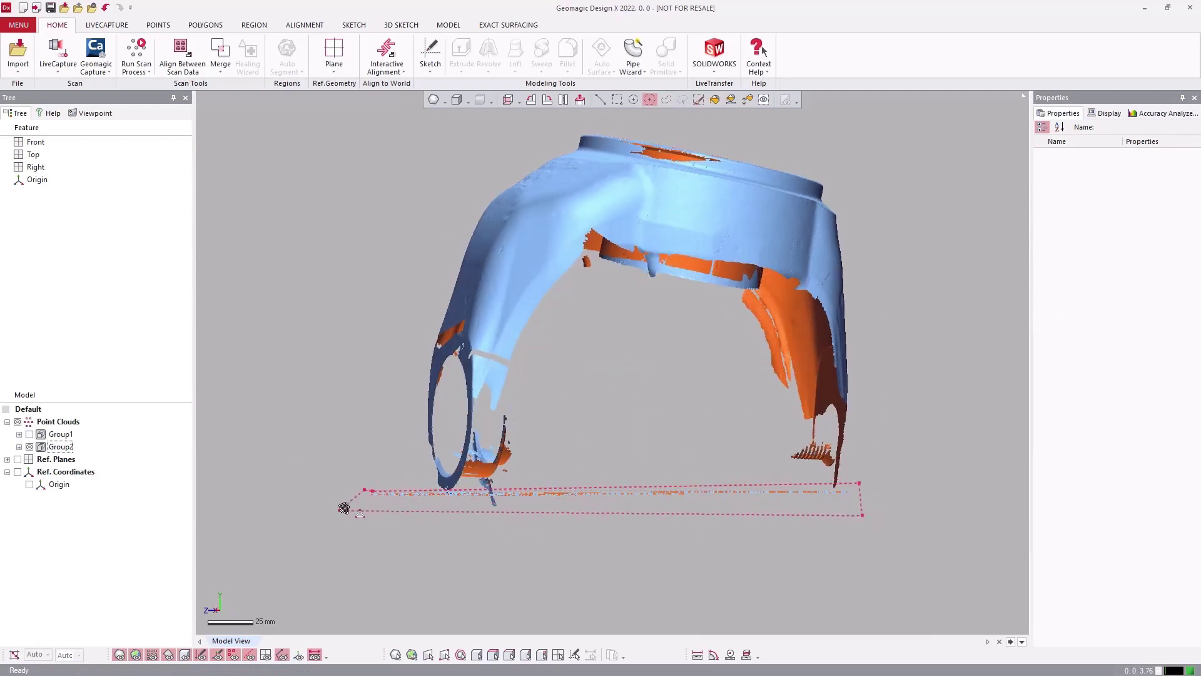
pyautogui.moveTo(359, 513); pyautogui.dragTo(367, 513)
pyautogui.moveTo(244, 455); pyautogui.dragTo(354, 445, button='right')
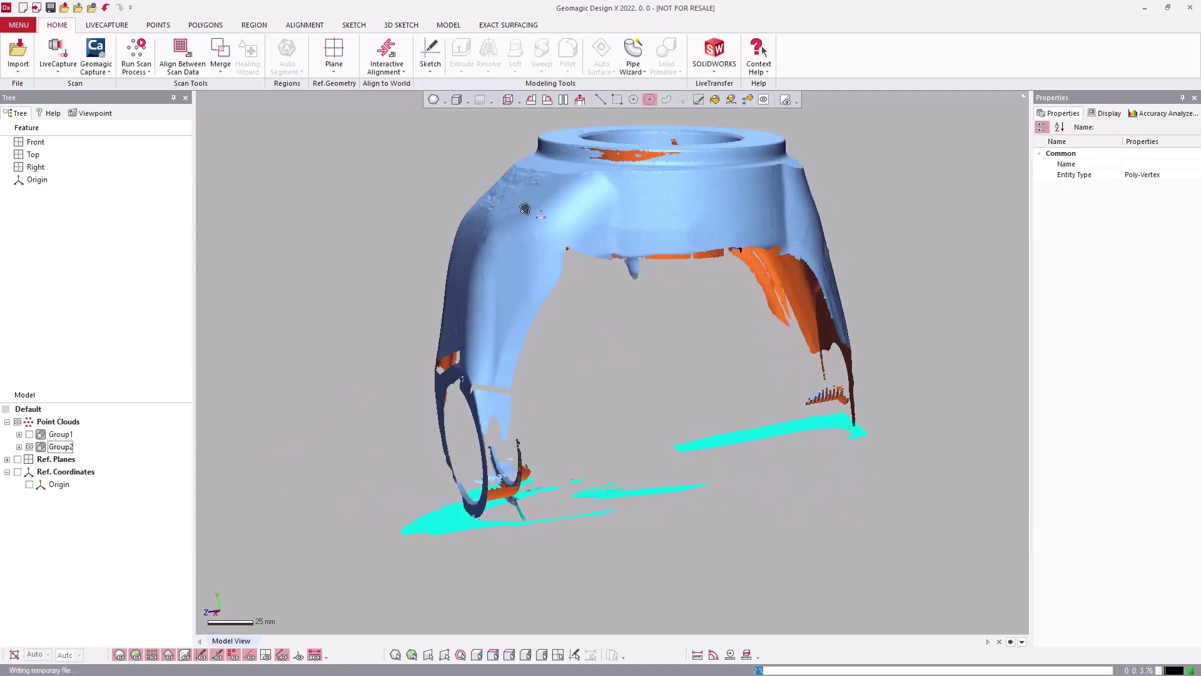
pyautogui.press('Delete')
# - Clean up the stray scan points below the ring-shaped end of the arm using paint brush selection
pyautogui.click(699, 100)
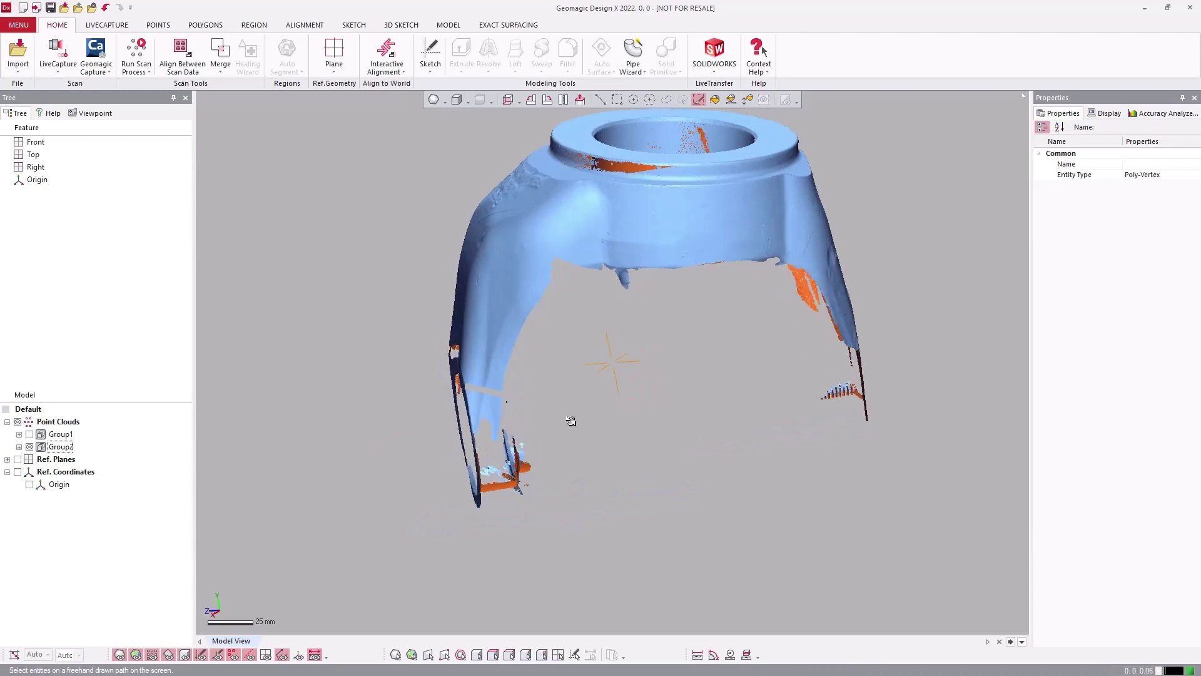
pyautogui.scroll(8, 571, 421)
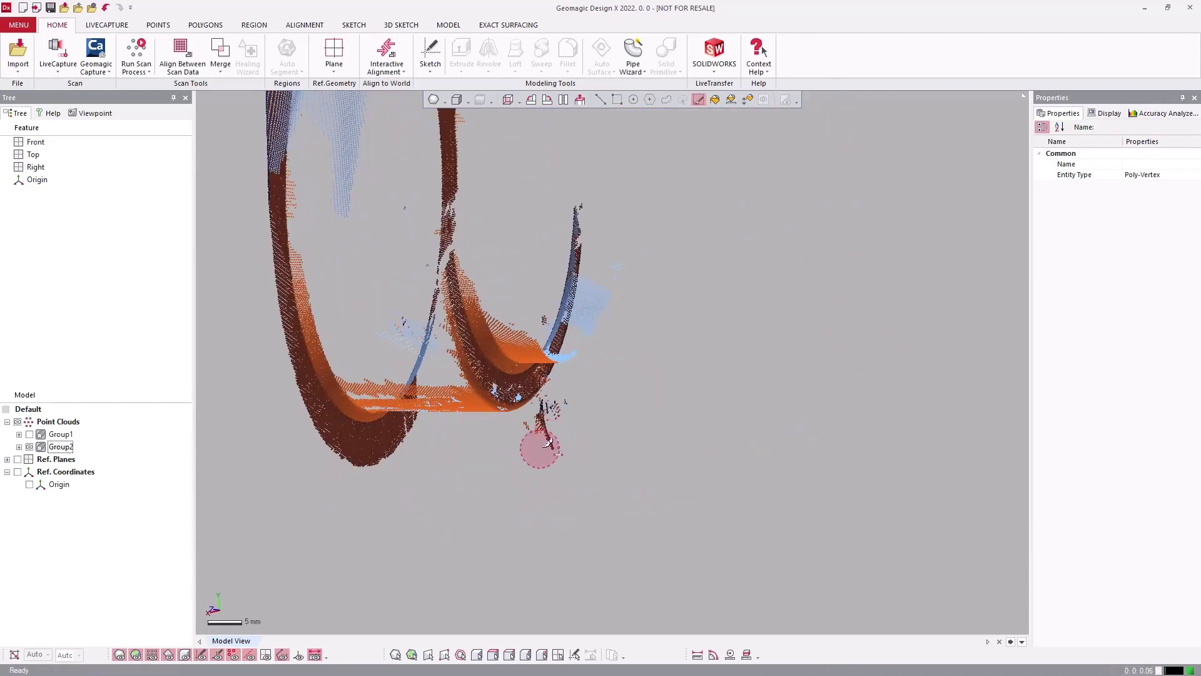
pyautogui.moveTo(548, 416); pyautogui.dragTo(573, 425, button='right')
pyautogui.moveTo(575, 453)
pyautogui.mouseDown()
pyautogui.moveTo(579, 442)
pyautogui.moveTo(557, 469)
pyautogui.moveTo(607, 437)
pyautogui.moveTo(566, 454)
pyautogui.mouseUp()
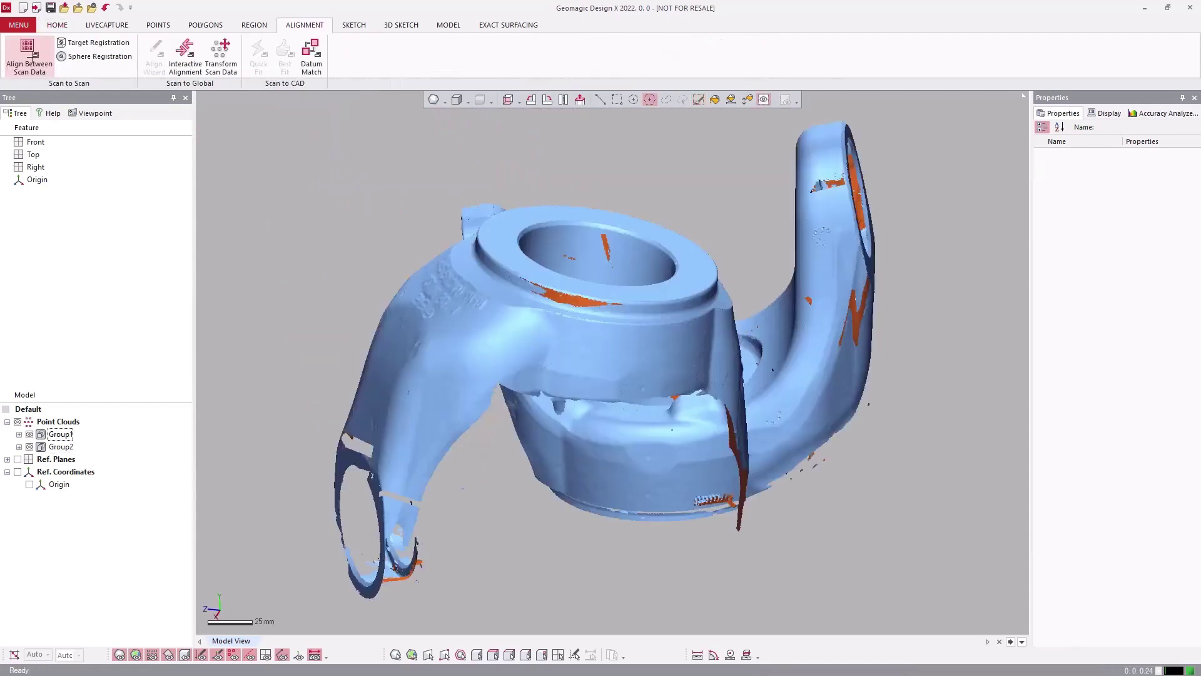
# - Start Align Between Scan Data using Local Based On Picked Point, with Group1 as the reference and Group2 as the moving data
pyautogui.click(28, 55)
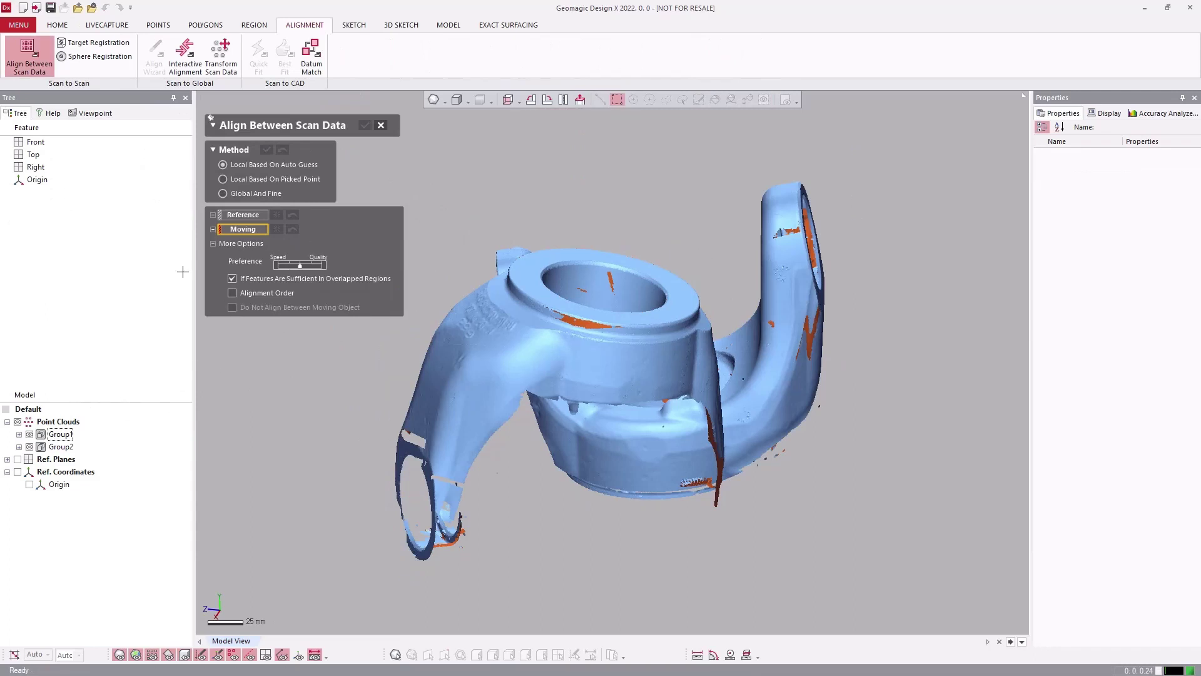
pyautogui.click(297, 182)
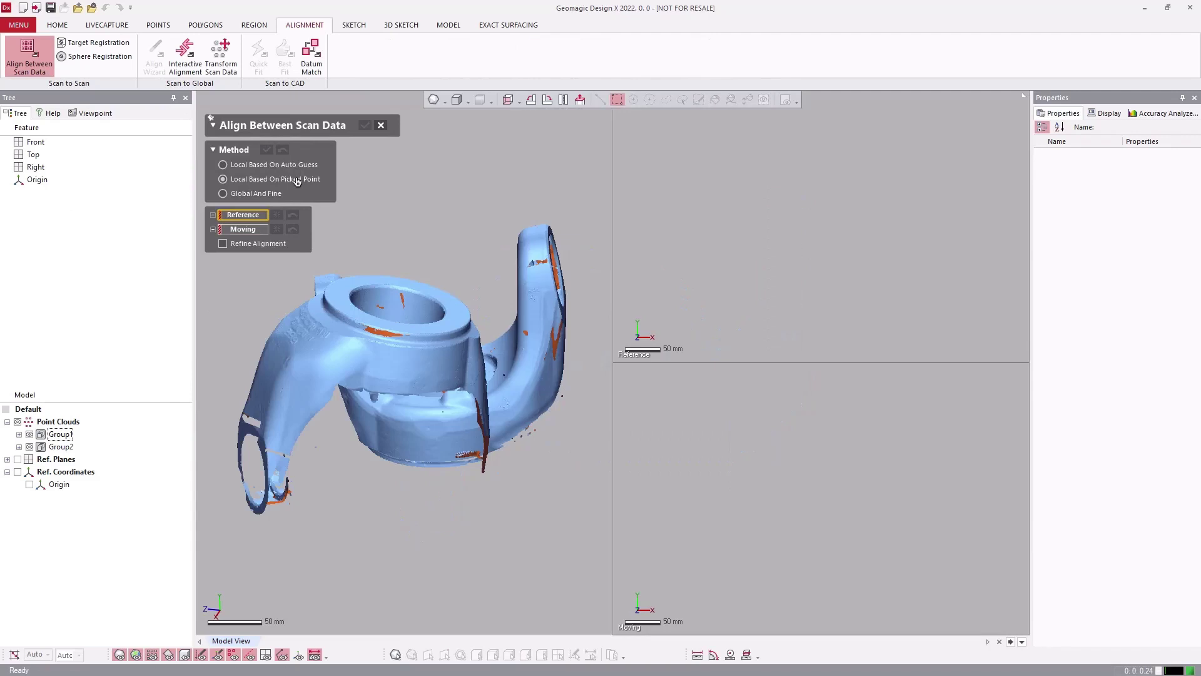
pyautogui.click(61, 433)
pyautogui.click(248, 292)
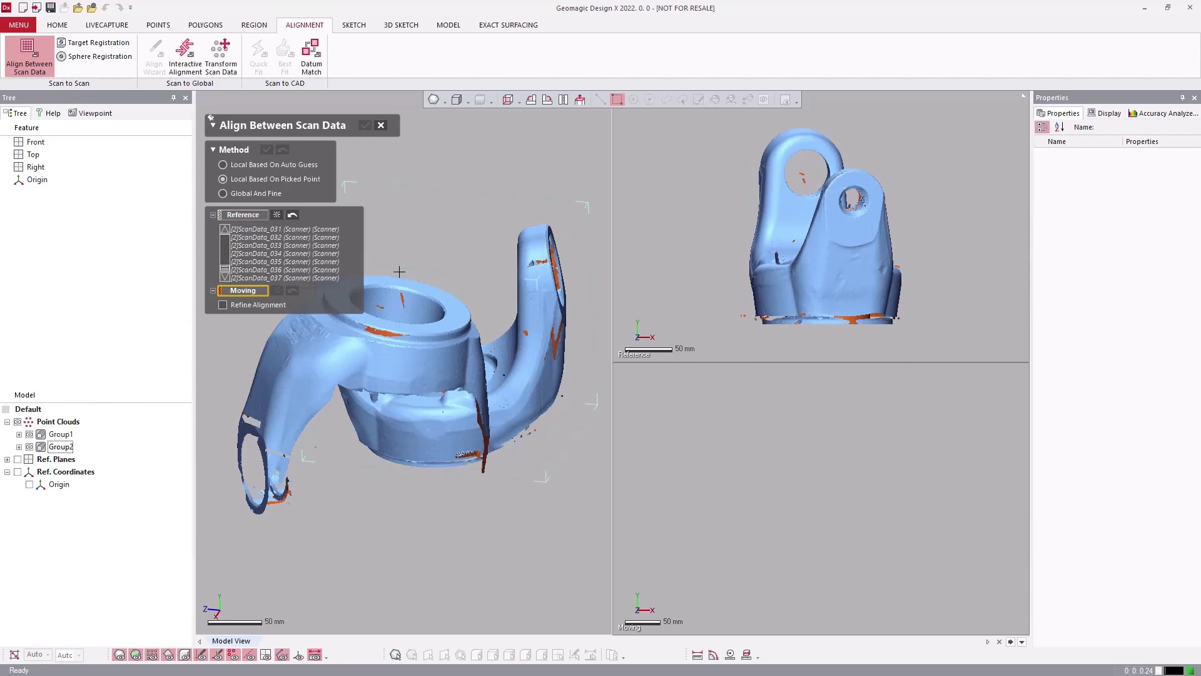
# - Pick the first matching point pair on the moving and reference scans, where the large-eyed arm meets the base ring
pyautogui.moveTo(701, 258); pyautogui.dragTo(900, 250, button='right')
pyautogui.moveTo(884, 575); pyautogui.dragTo(901, 506, button='right')
pyautogui.moveTo(888, 238); pyautogui.dragTo(764, 220, button='right')
pyautogui.moveTo(819, 437); pyautogui.dragTo(799, 413, button='right')
pyautogui.click(815, 526)
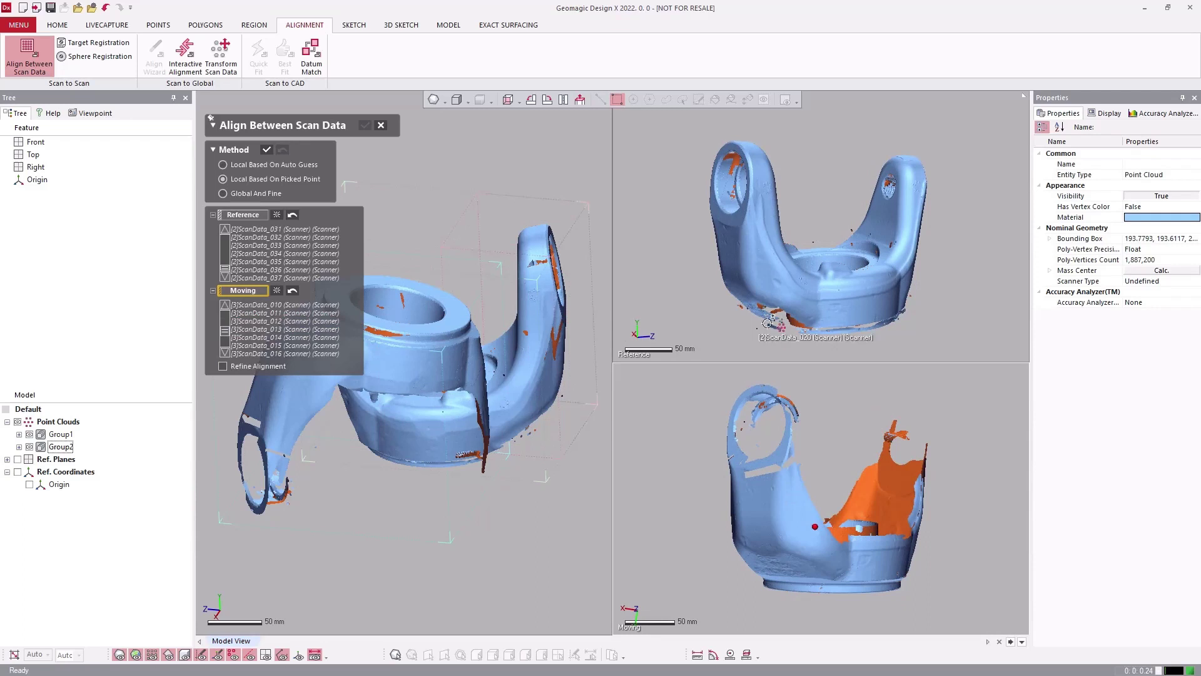
pyautogui.click(776, 281)
# - Pick the second matching point pair on the reference and moving scans, near the base of the opposite arm
pyautogui.moveTo(926, 483); pyautogui.dragTo(817, 530, button='right')
pyautogui.moveTo(967, 269); pyautogui.dragTo(870, 301, button='right')
pyautogui.click(846, 295)
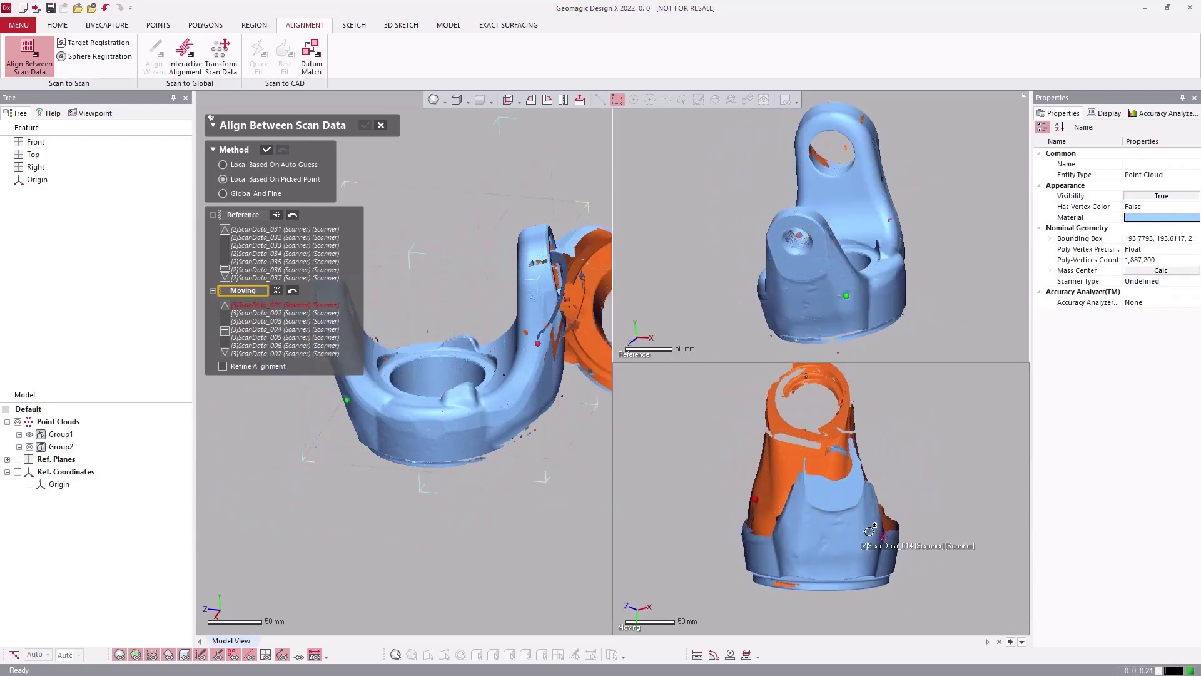
pyautogui.click(869, 531)
# - Pick the third matching point pair on the base ring's outer face between the arms and apply the picked-point alignment
pyautogui.moveTo(705, 481); pyautogui.dragTo(813, 517, button='right')
pyautogui.scroll(3, 833, 534)
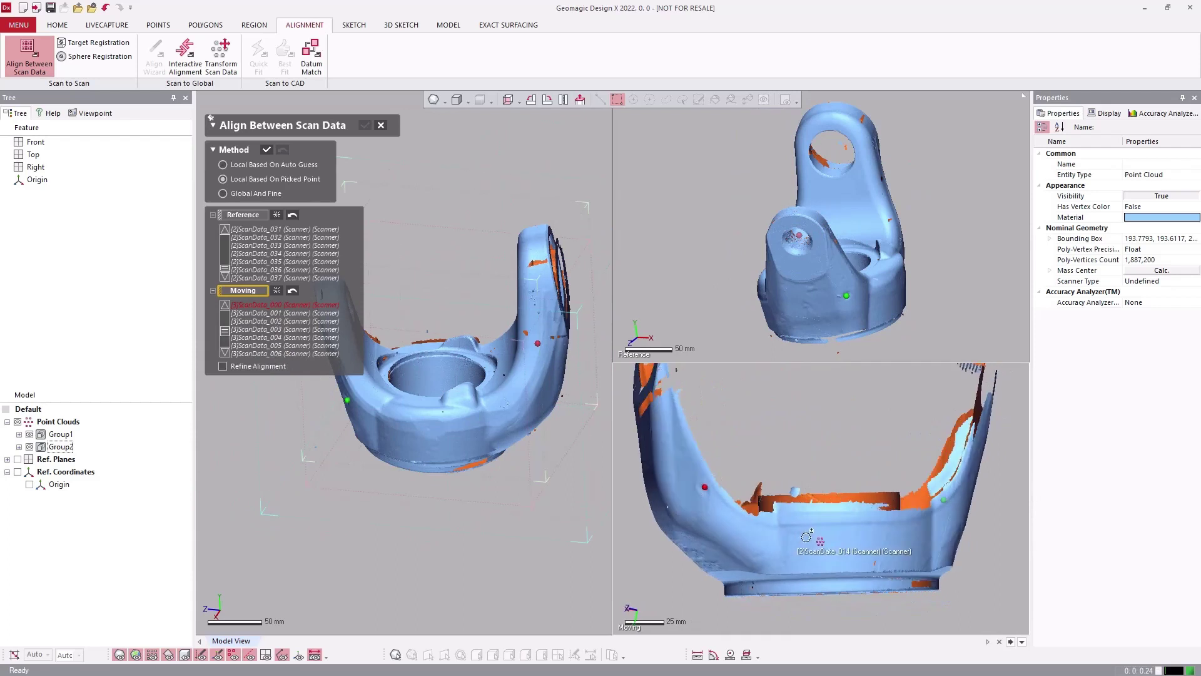
pyautogui.click(806, 537)
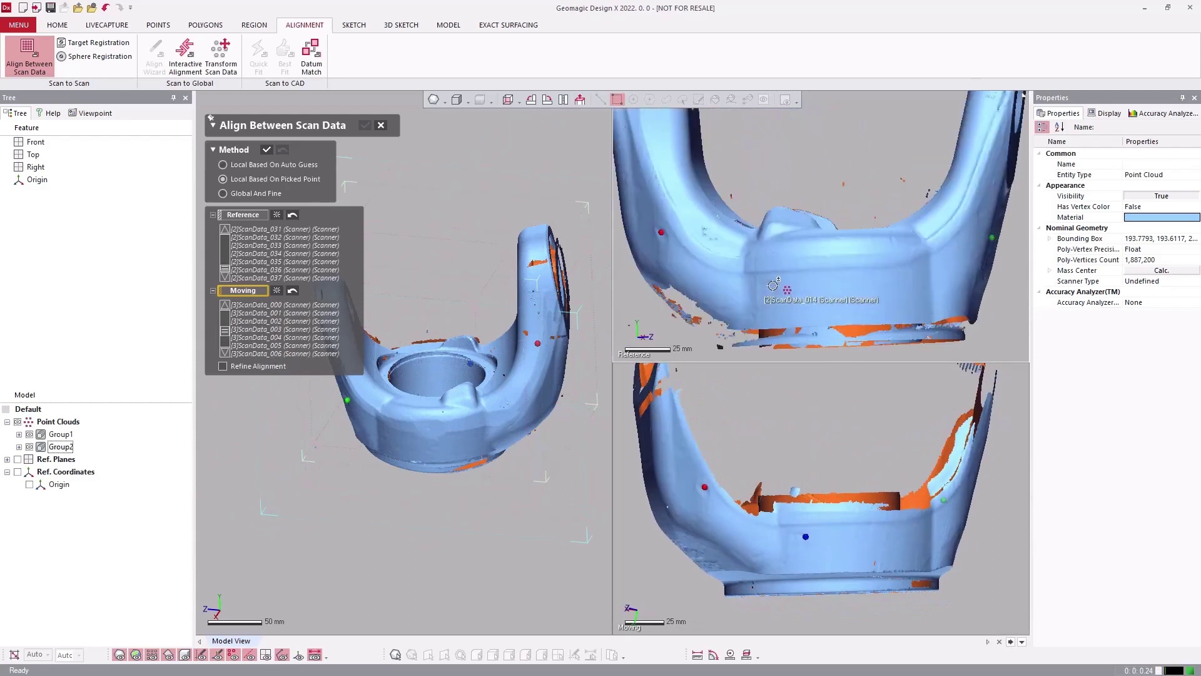
pyautogui.click(774, 285)
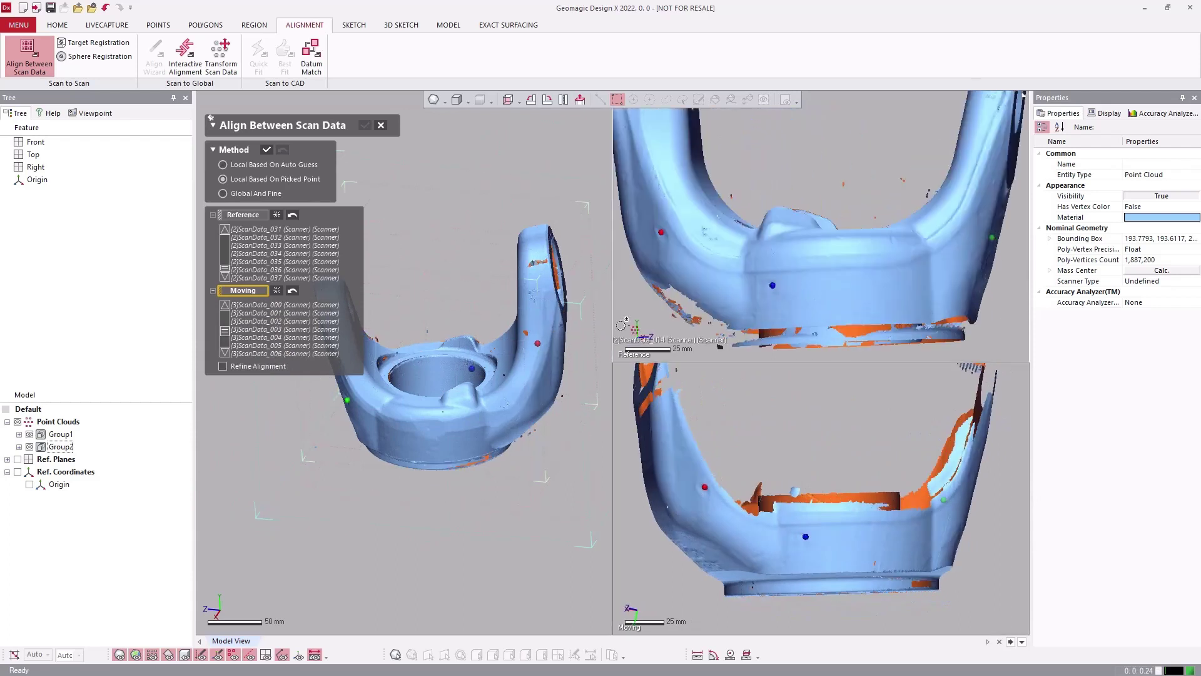
pyautogui.click(266, 151)
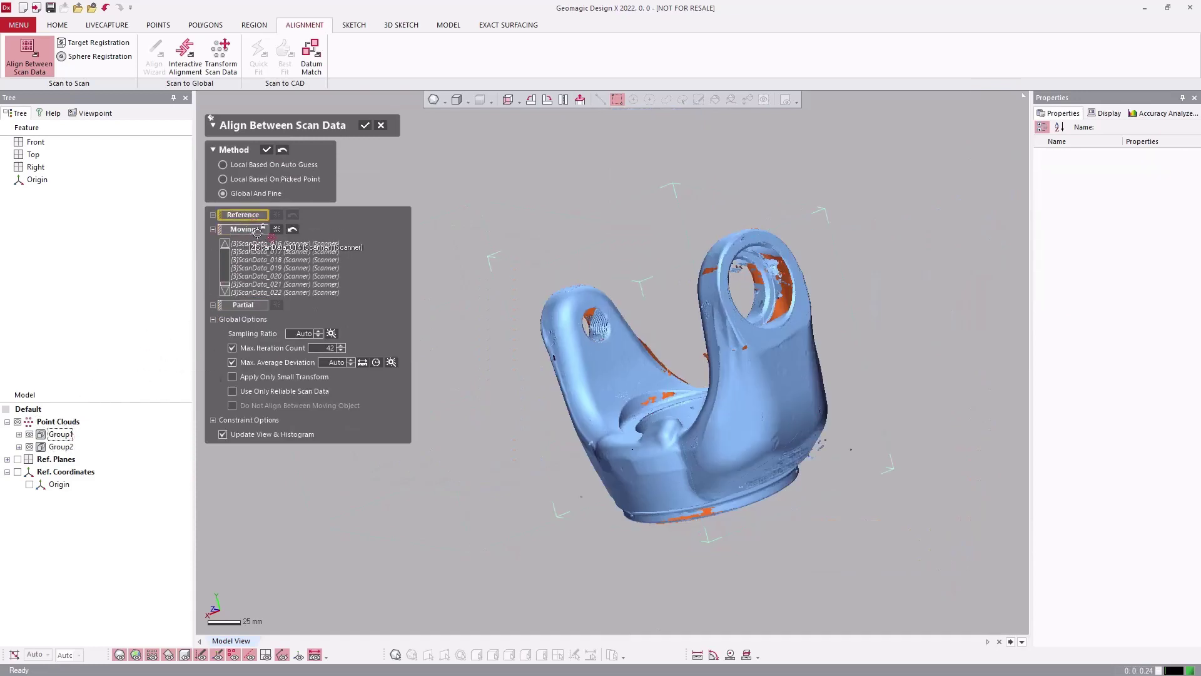
# - Run the Global And Fine alignment with Group1 as reference and Group2 as moving data, and accept it
pyautogui.click(247, 292)
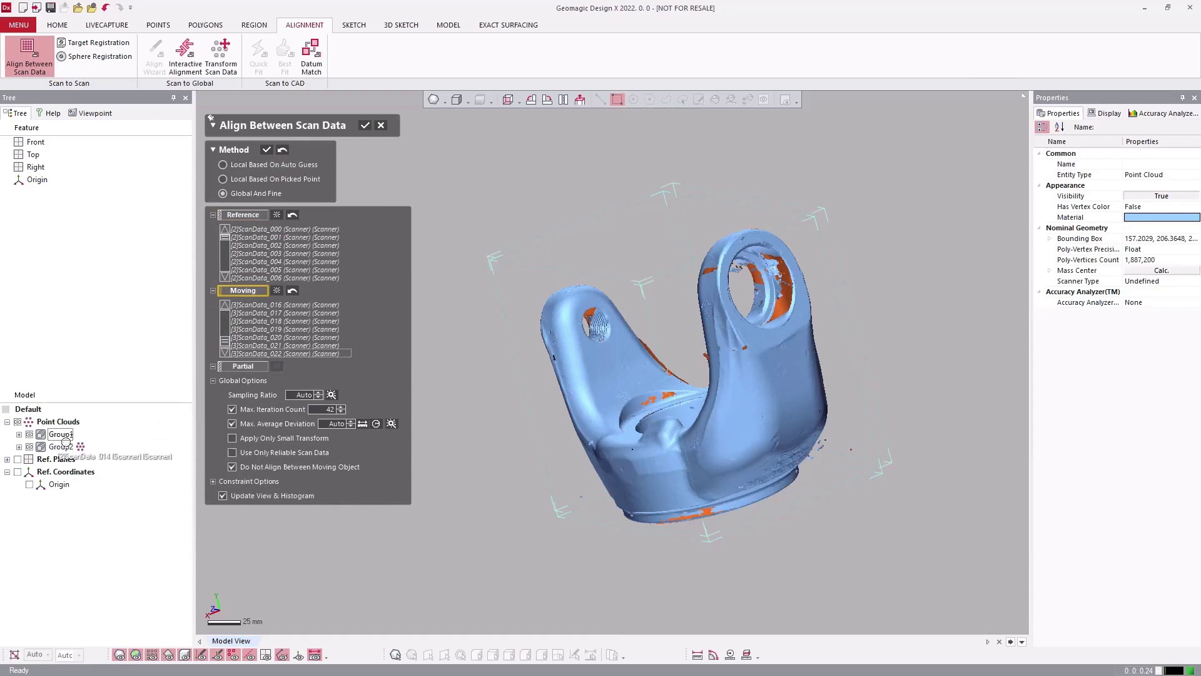
pyautogui.moveTo(66, 441); pyautogui.dragTo(278, 150)
pyautogui.click(266, 150)
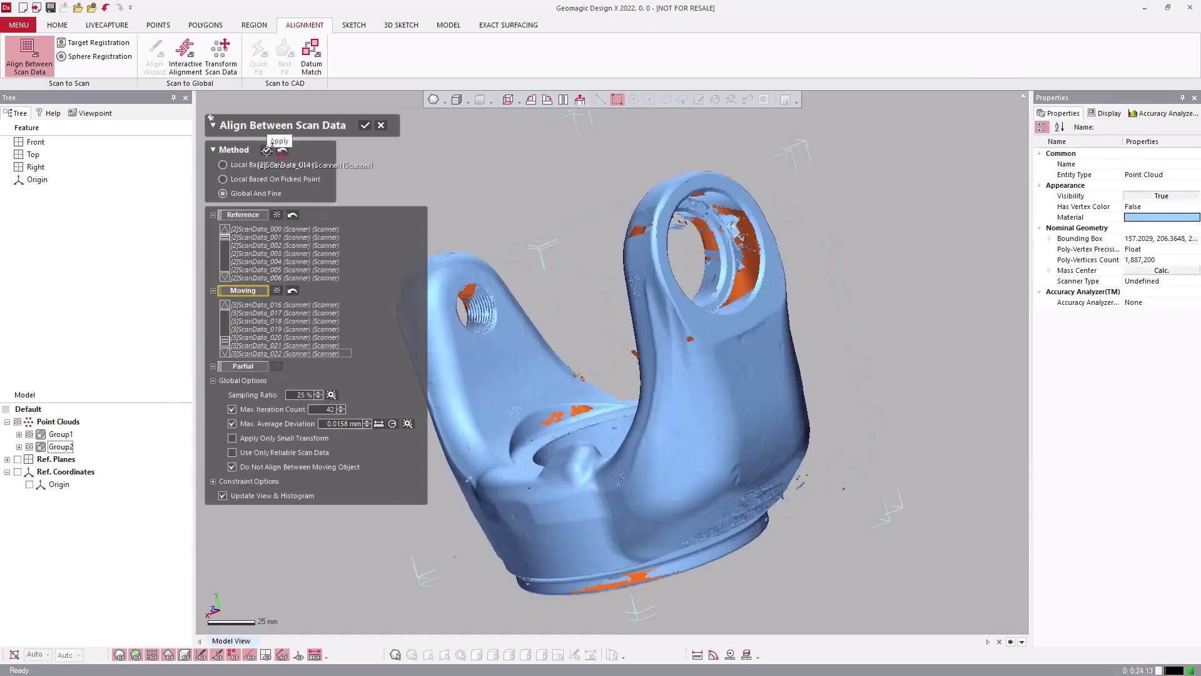
pyautogui.moveTo(266, 151); pyautogui.dragTo(366, 127)
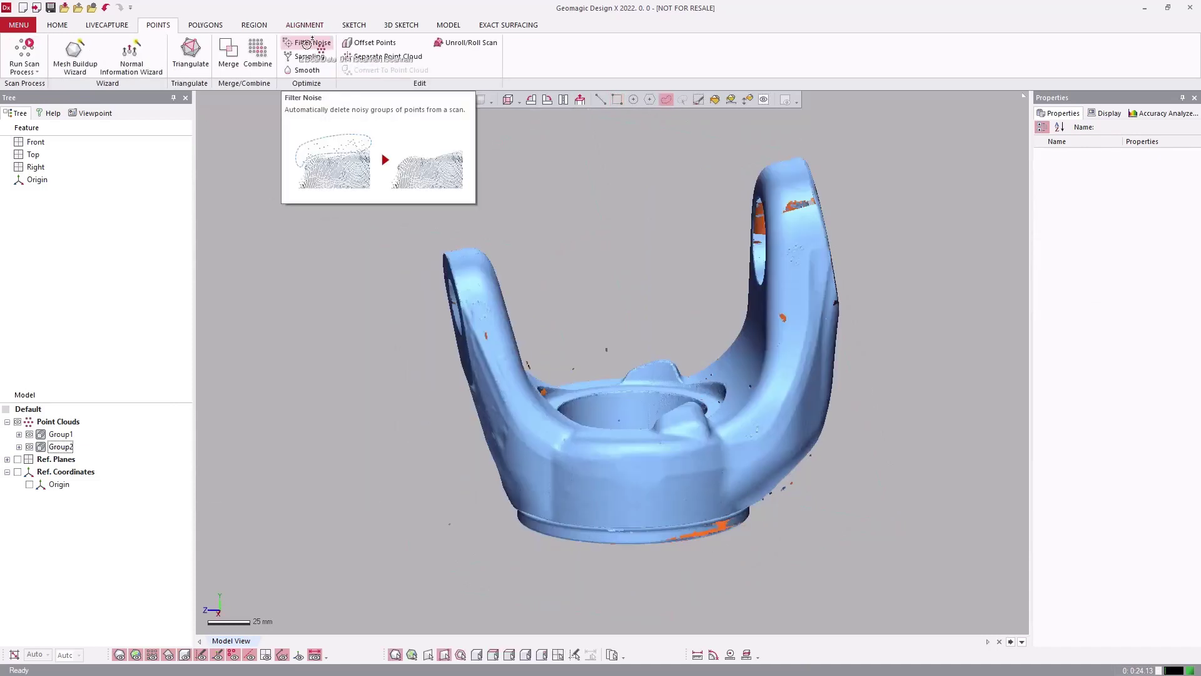
# - Run Filter Noise on all point clouds, filtering noise clusters with a maximum of 50 poly-vertices each
pyautogui.click(306, 43)
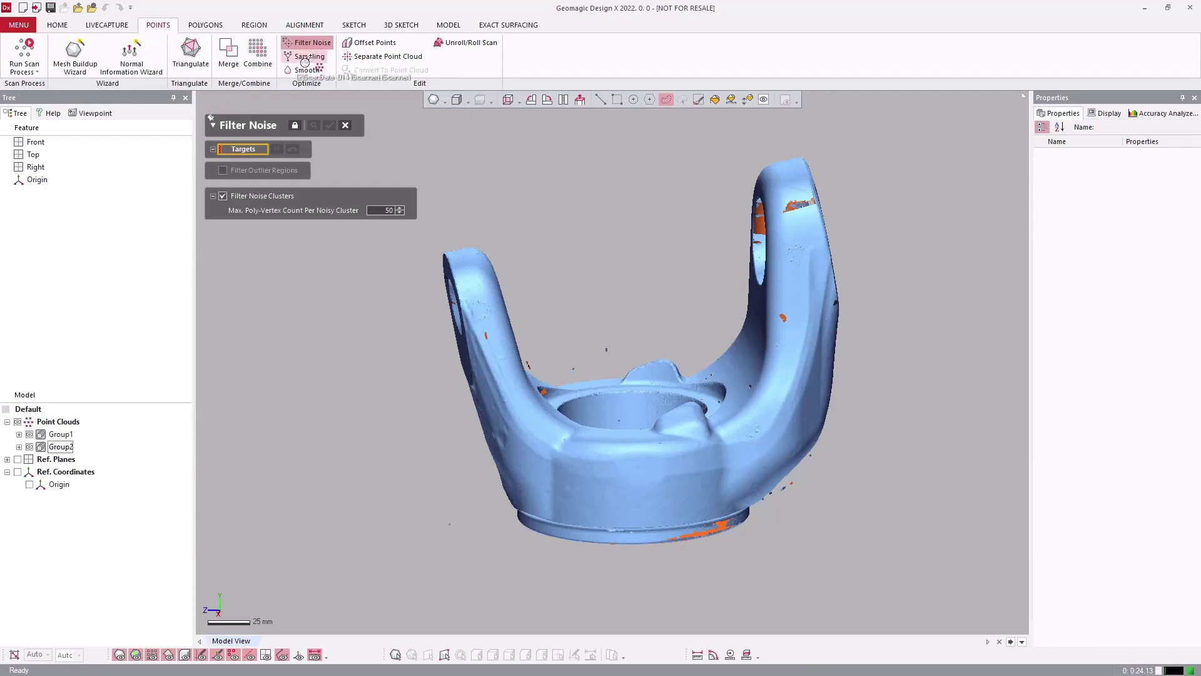
pyautogui.click(58, 421)
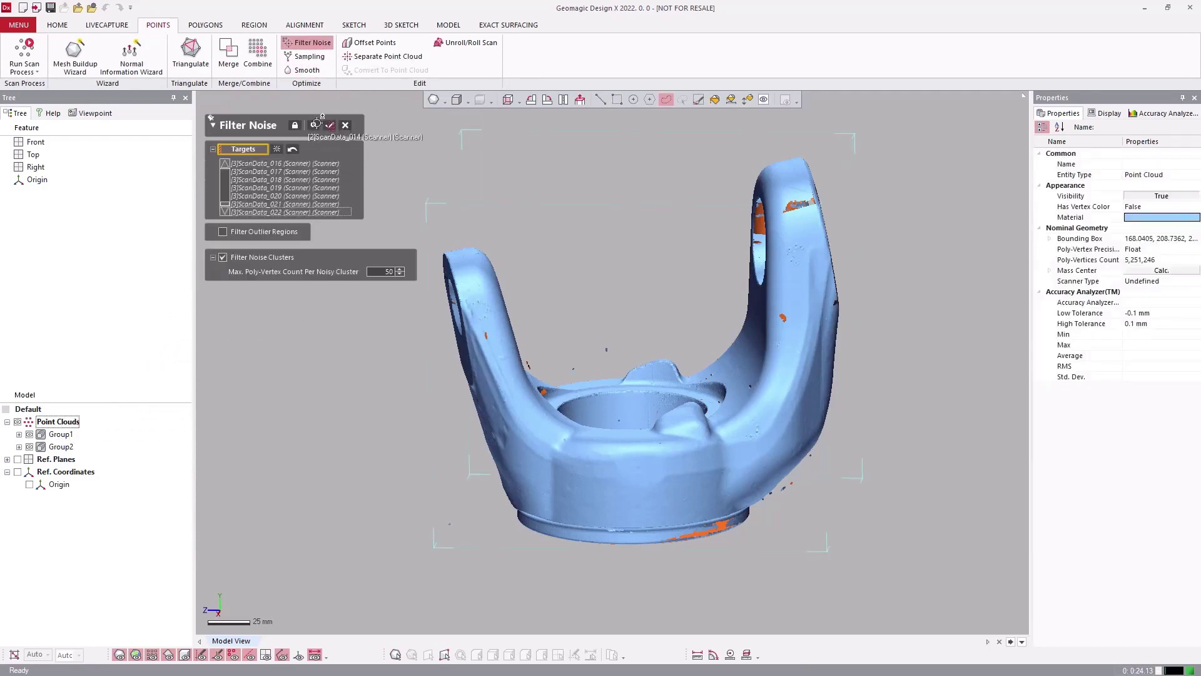
pyautogui.click(329, 125)
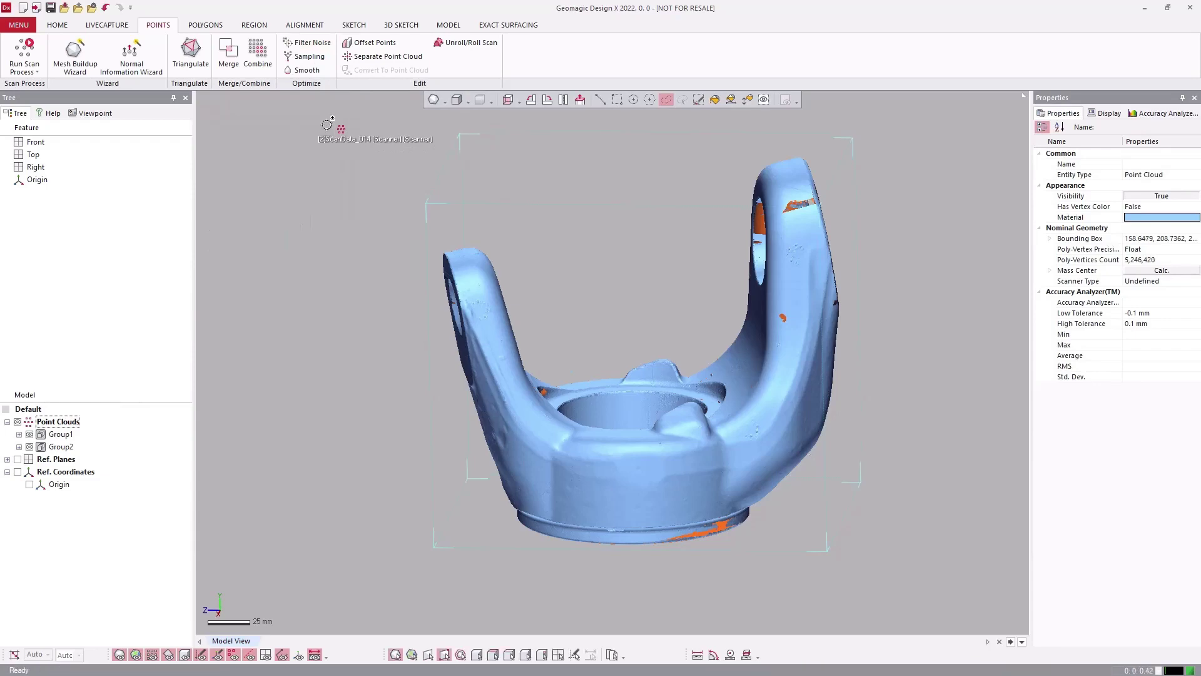
# - Smooth all the point clouds with low strength and smoothness level, using automatic allowable deviation
pyautogui.scroll(4, 422, 166)
pyautogui.click(304, 69)
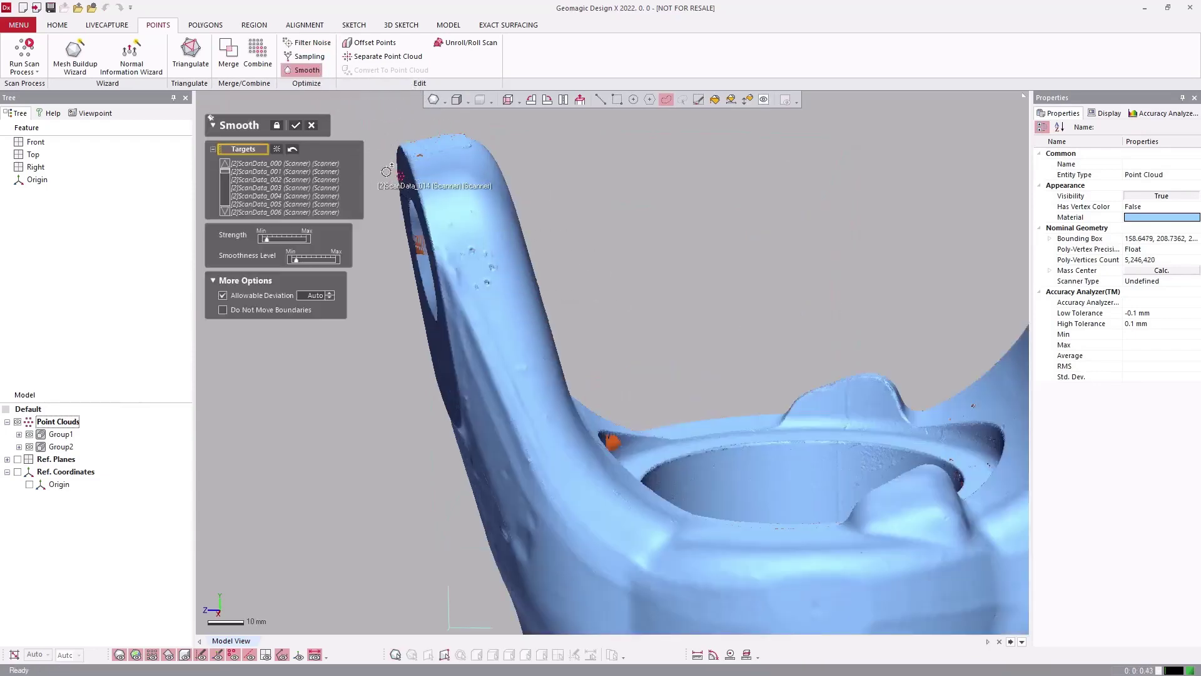
pyautogui.scroll(4, 531, 313)
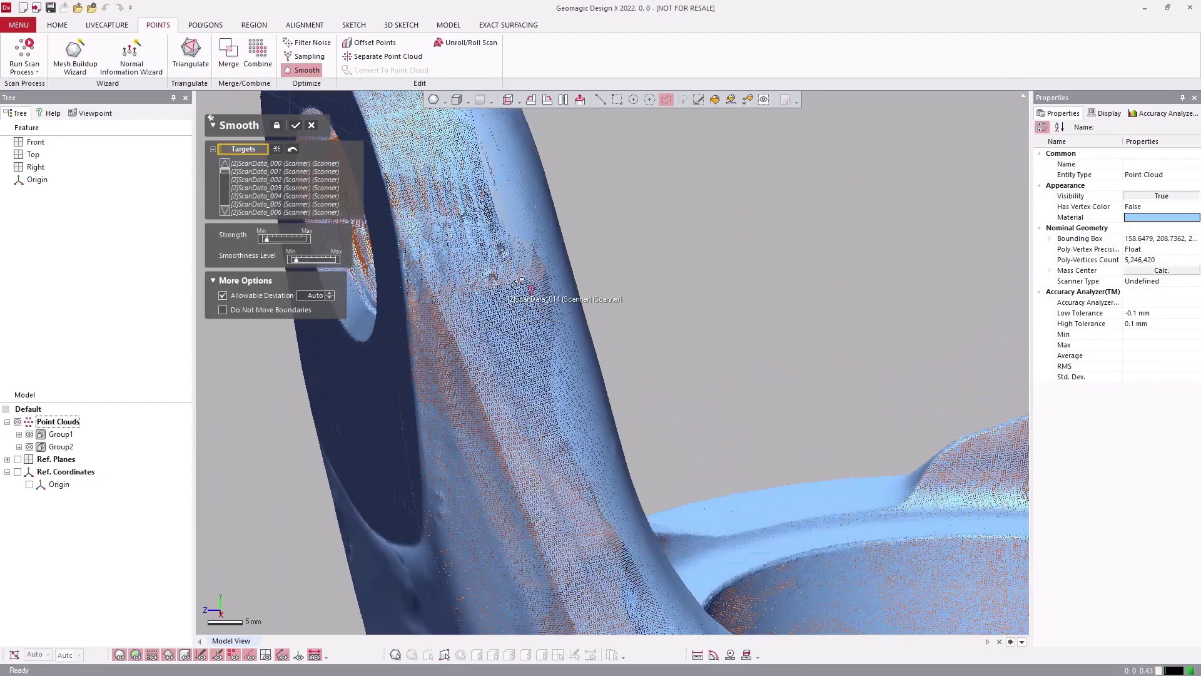
pyautogui.scroll(-3, 527, 301)
pyautogui.moveTo(528, 301); pyautogui.dragTo(583, 312, button='right')
pyautogui.moveTo(601, 255); pyautogui.dragTo(572, 250, button='right')
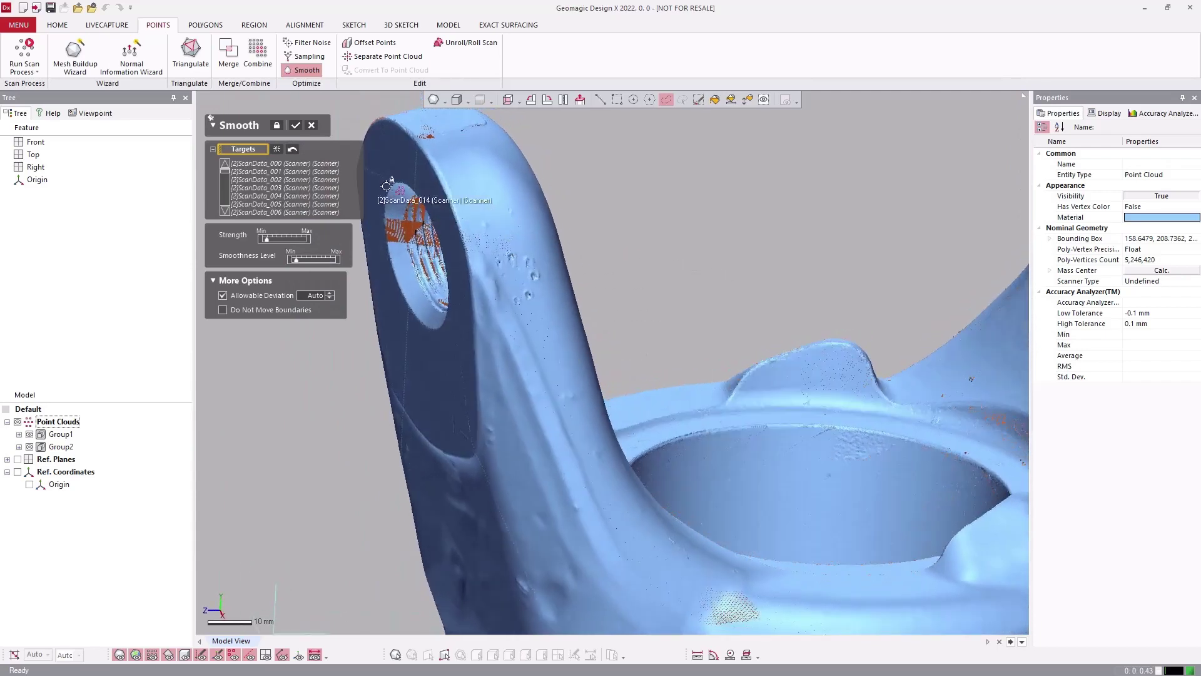
pyautogui.click(299, 119)
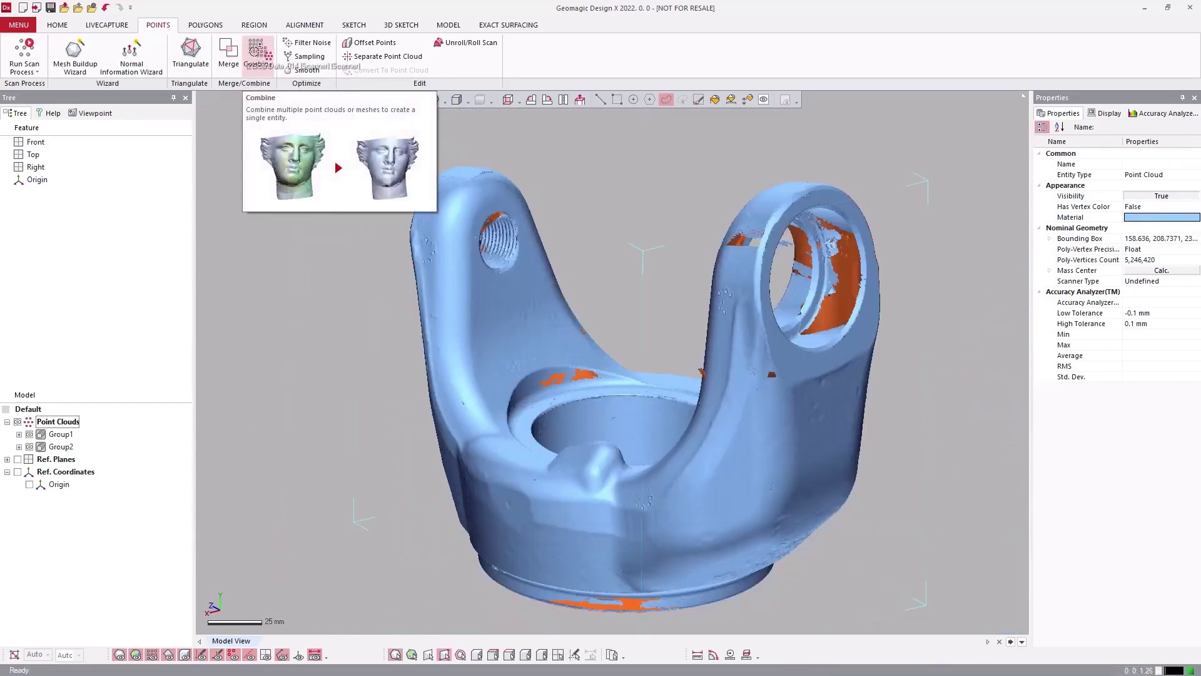
# - Combine all the scan point clouds into a single point cloud without removing the overlap region
pyautogui.click(256, 50)
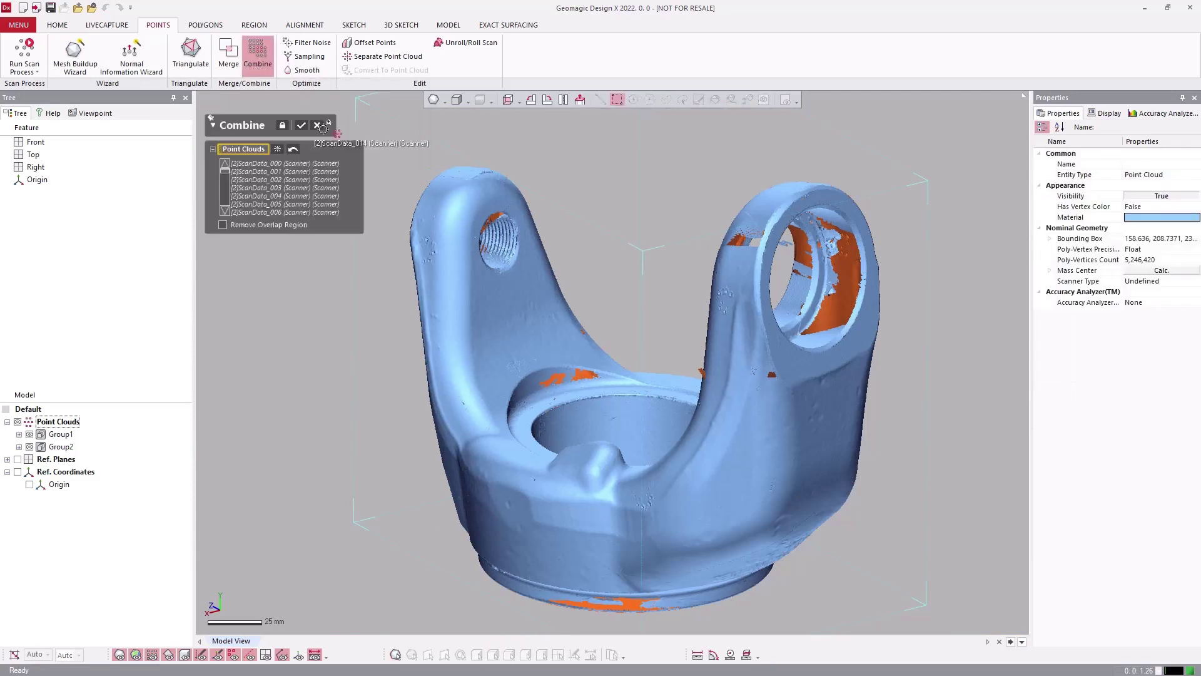
pyautogui.moveTo(104, 380); pyautogui.dragTo(304, 127)
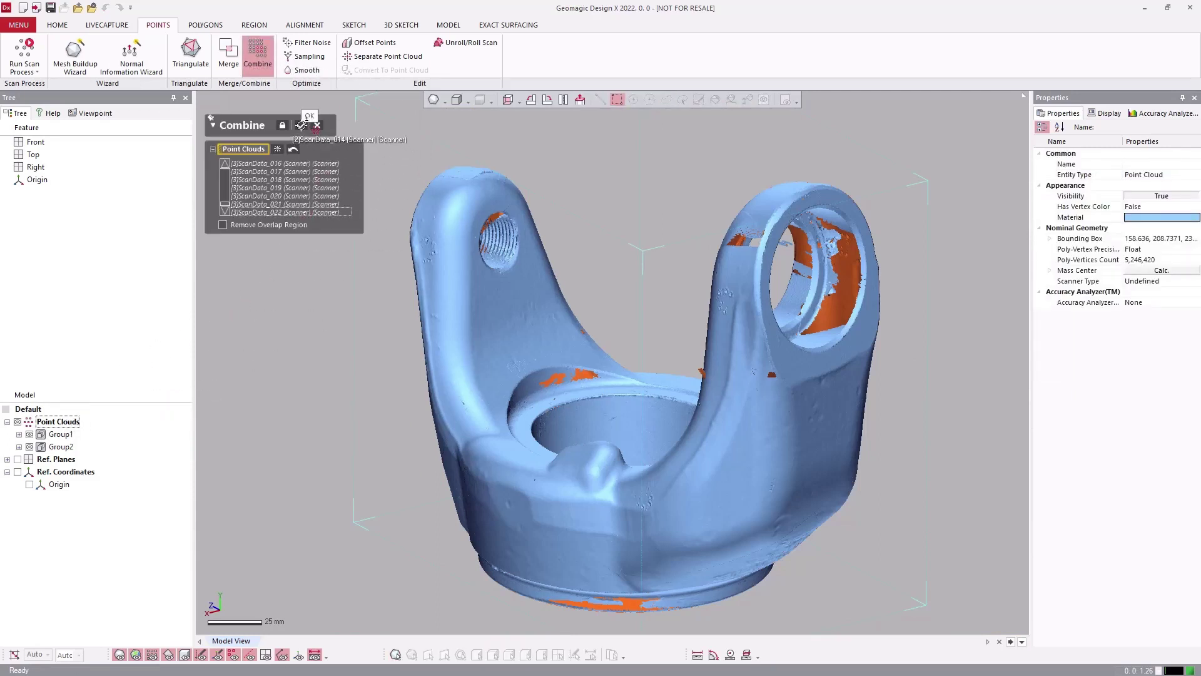
pyautogui.click(301, 124)
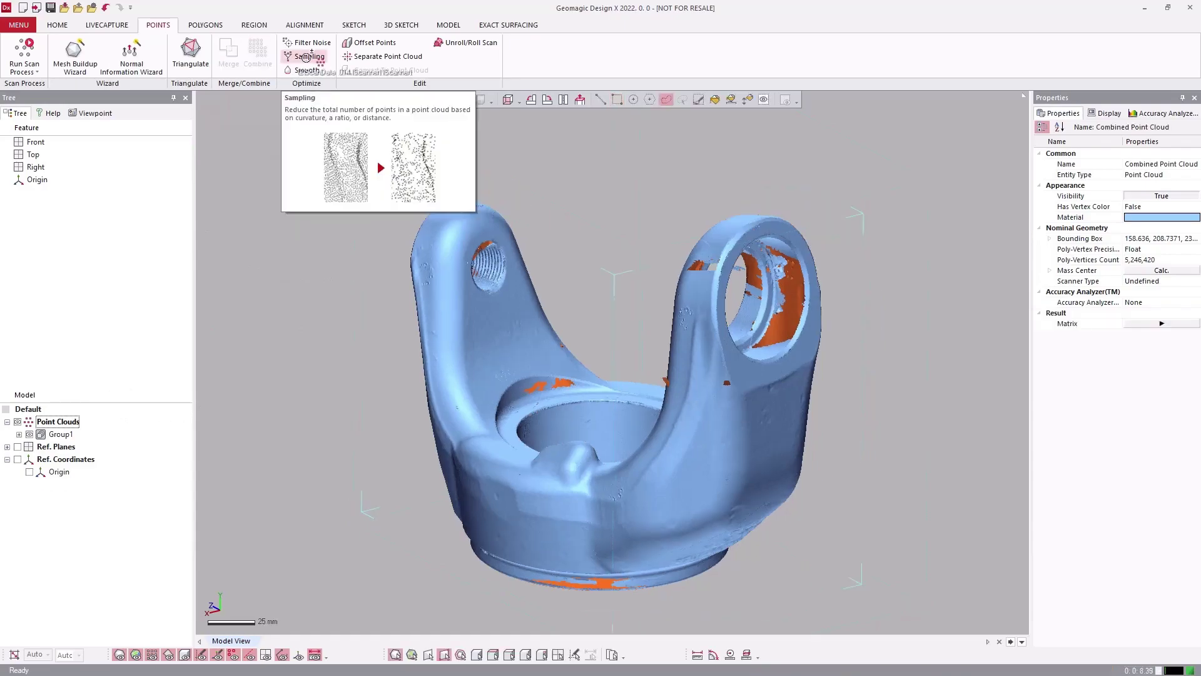
# - Sample the combined point cloud by uniform ratio at 75 %, considering curvature
pyautogui.click(306, 56)
pyautogui.scroll(10, 438, 352)
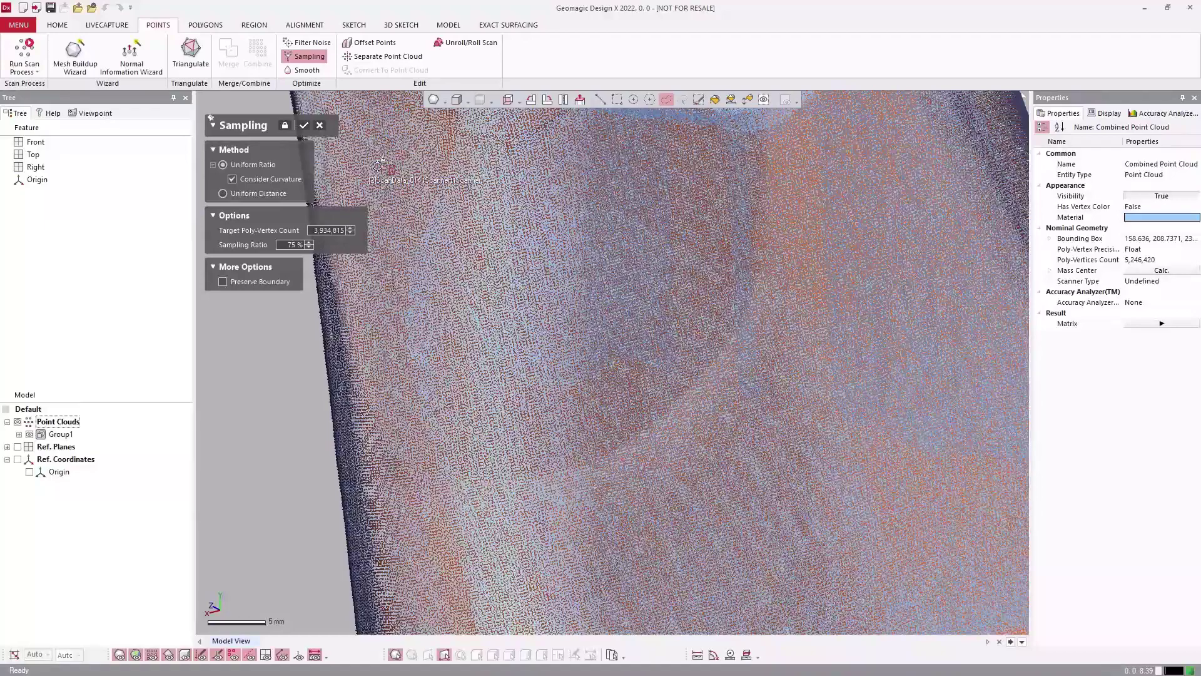
pyautogui.scroll(2, 369, 164)
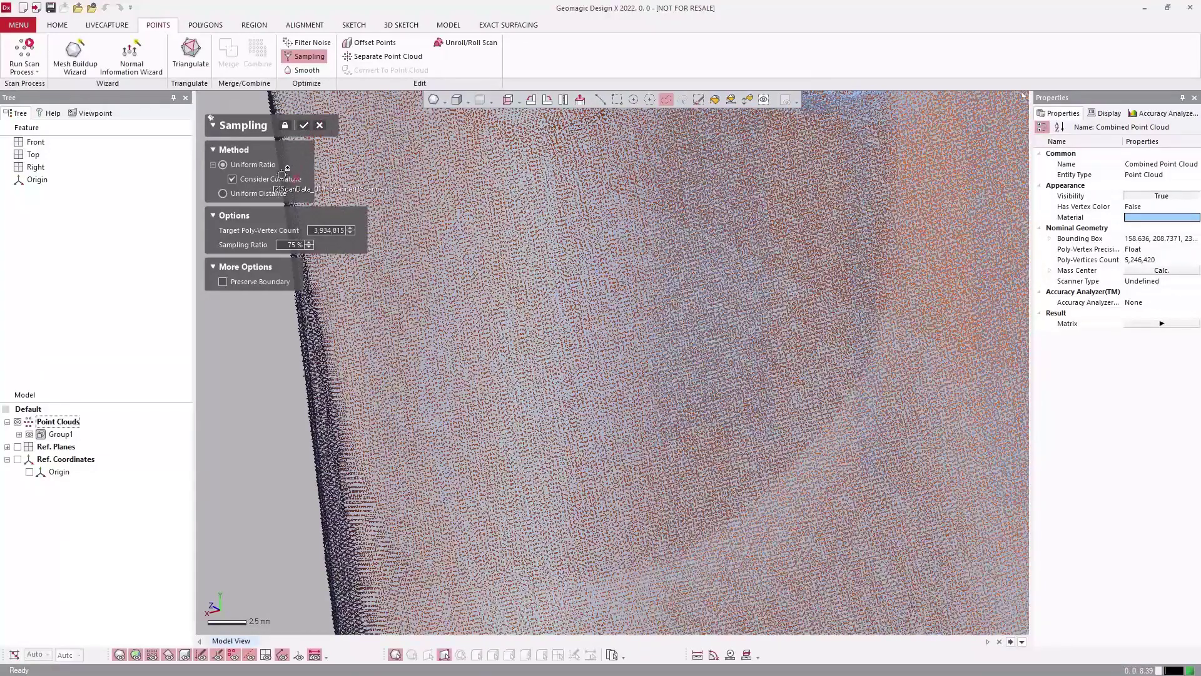
pyautogui.click(304, 124)
pyautogui.scroll(-2, 306, 131)
pyautogui.scroll(-5, 307, 131)
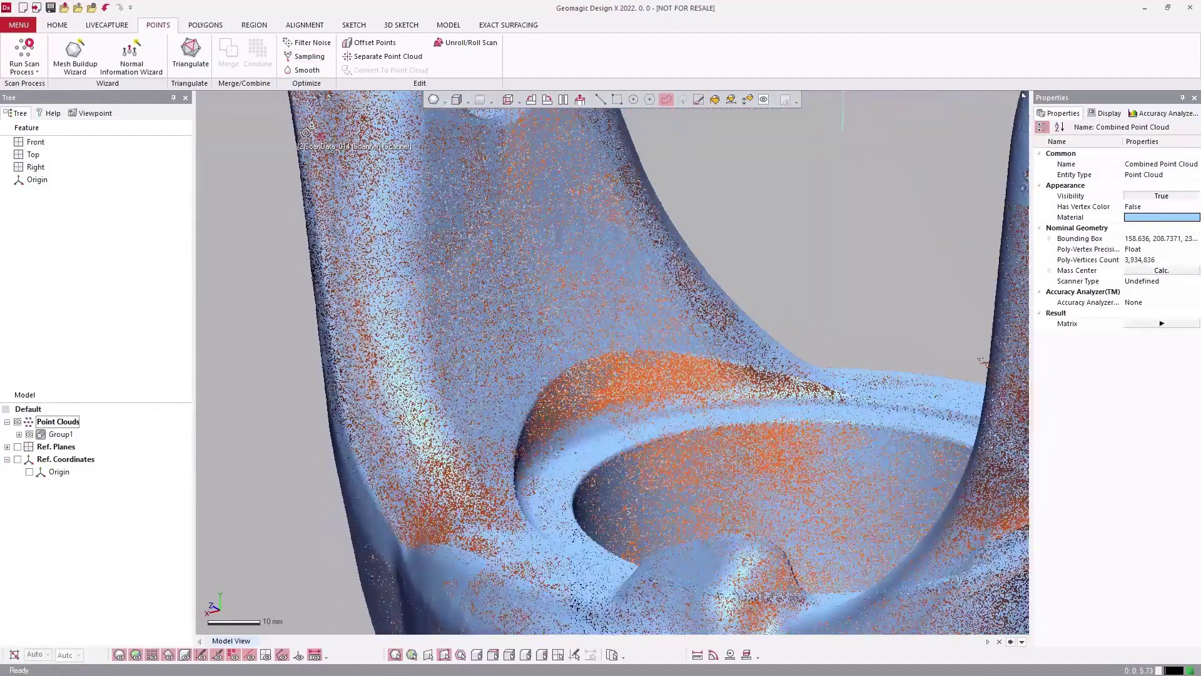
pyautogui.scroll(-2, 307, 131)
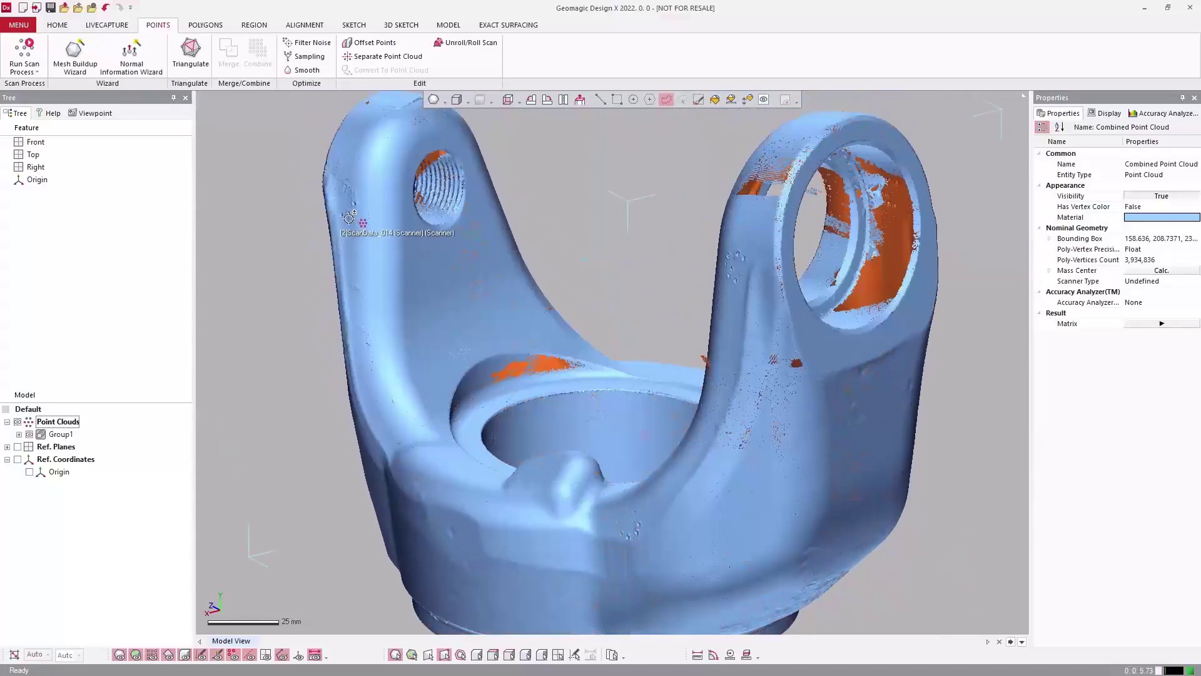
# - Triangulate the combined point cloud with Mesh Construction, geometry capture accuracy near Tight and 0.05 mm scanner accuracy
pyautogui.moveTo(245, 83); pyautogui.dragTo(193, 50)
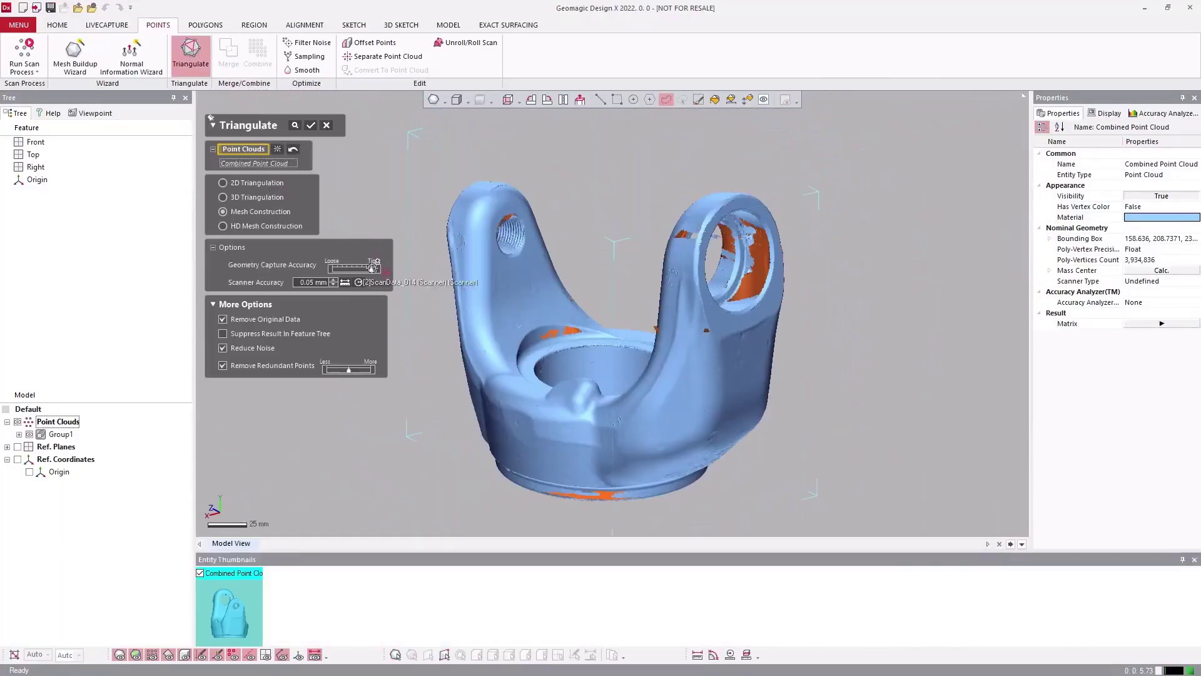
pyautogui.moveTo(374, 266); pyautogui.dragTo(309, 127)
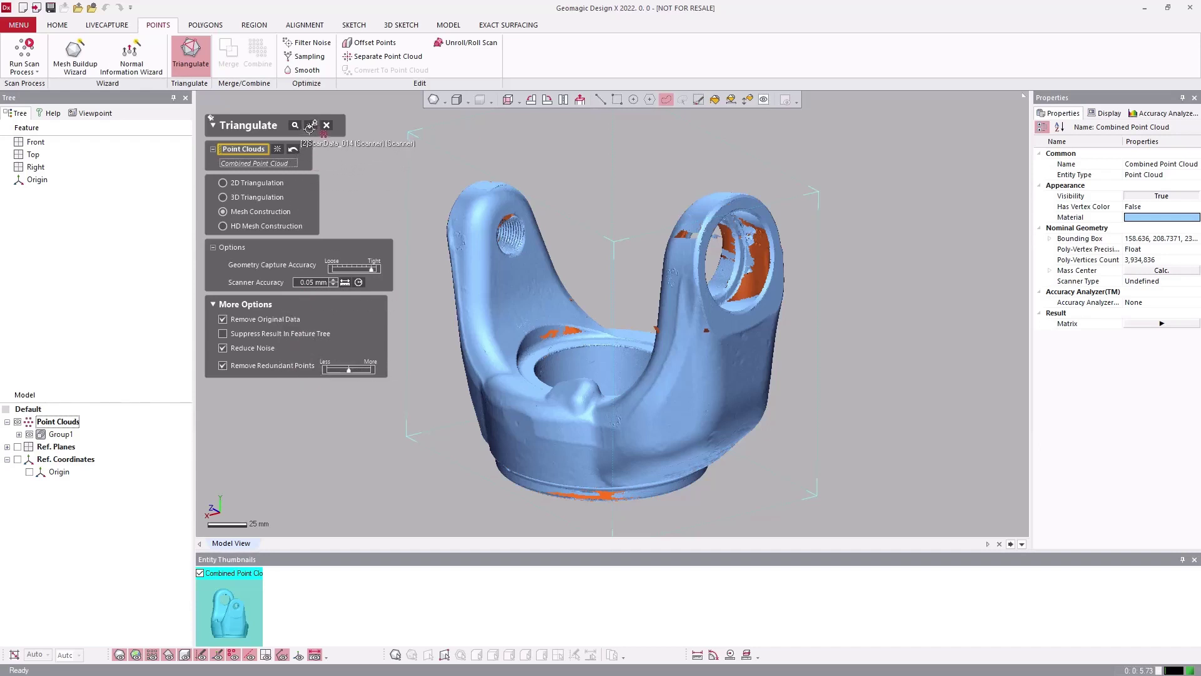
pyautogui.click(311, 127)
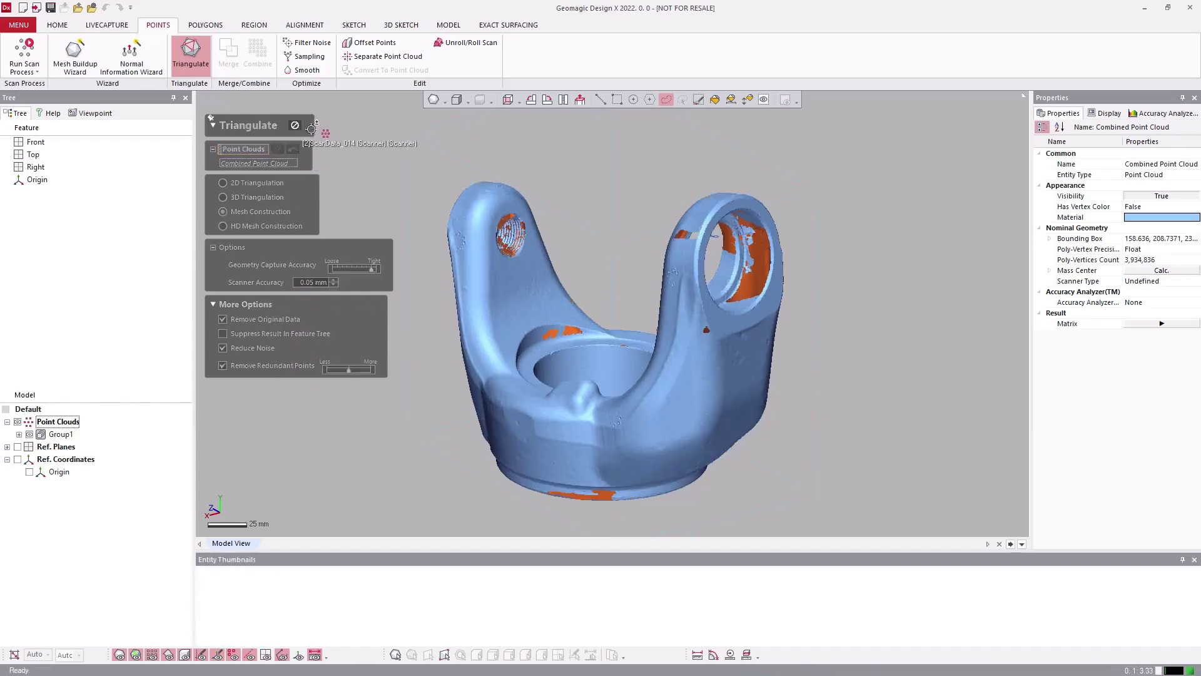
pyautogui.moveTo(311, 129); pyautogui.dragTo(214, 25)
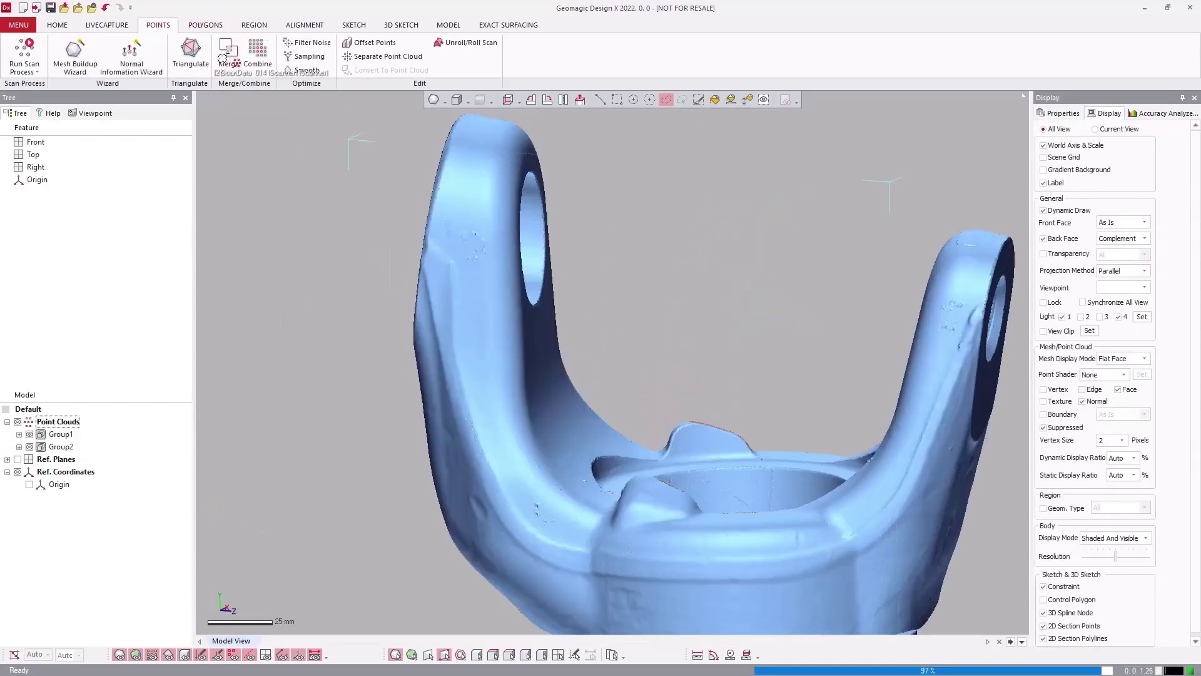
# - Merge all the separate point clouds using Mesh Construction, with geometry capture accuracy at Tight and 0.05 mm scanner accuracy
pyautogui.click(223, 58)
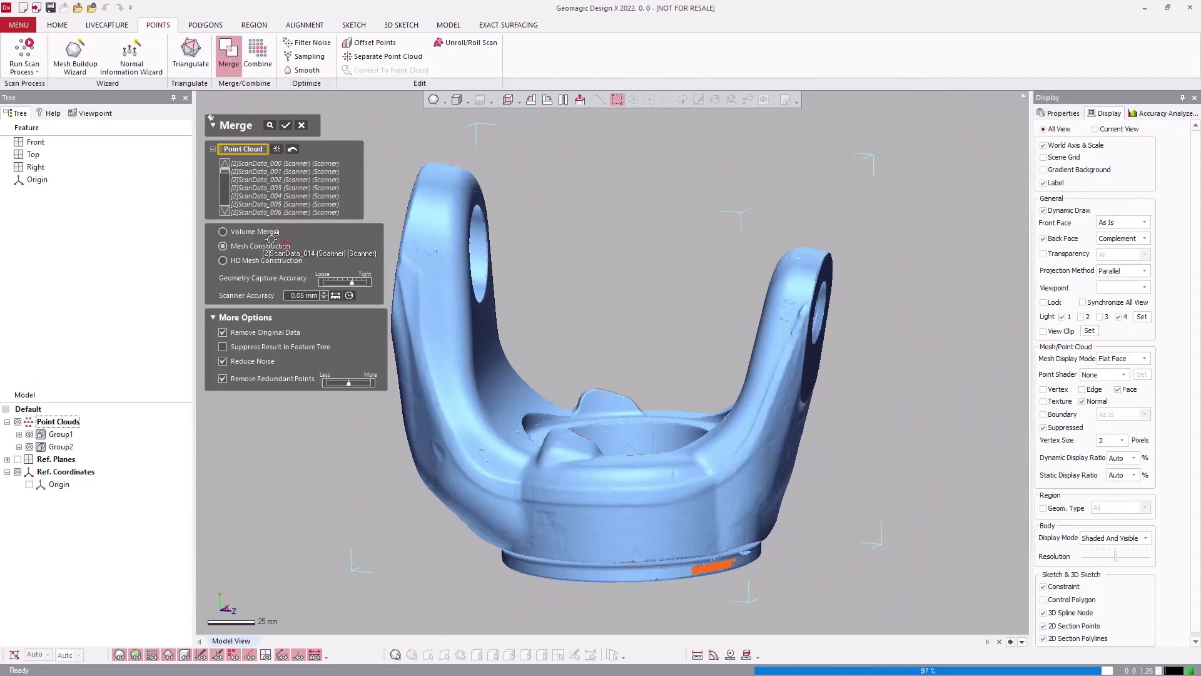
pyautogui.moveTo(271, 249); pyautogui.dragTo(277, 169)
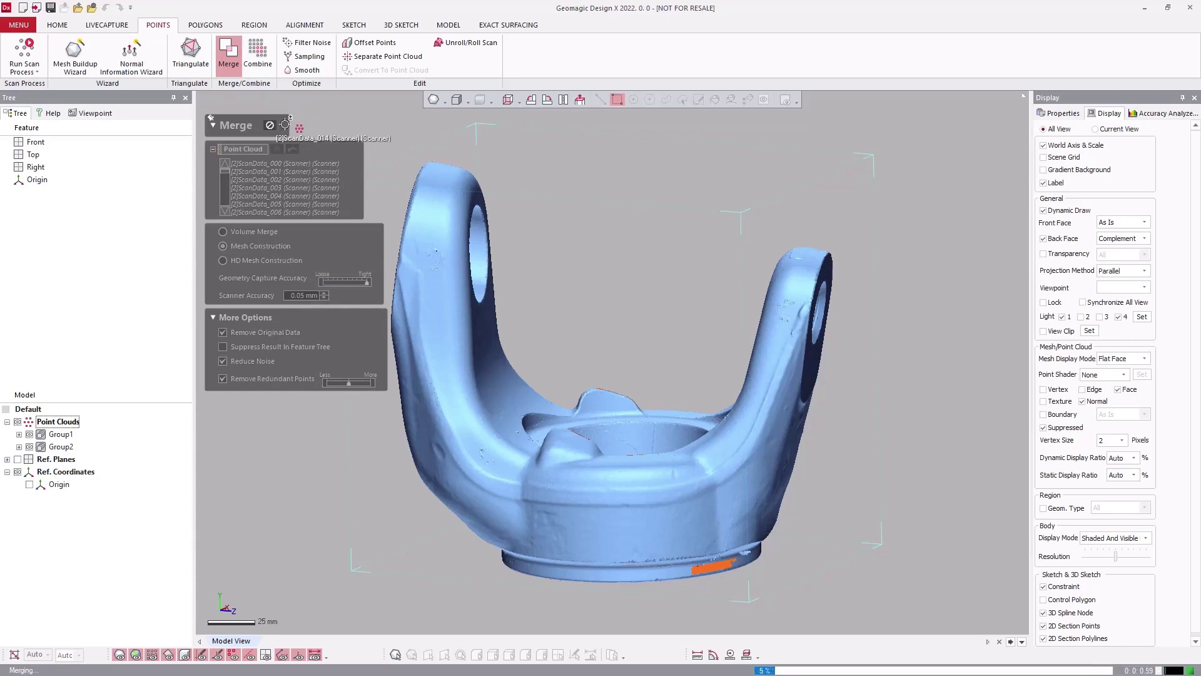
pyautogui.click(288, 117)
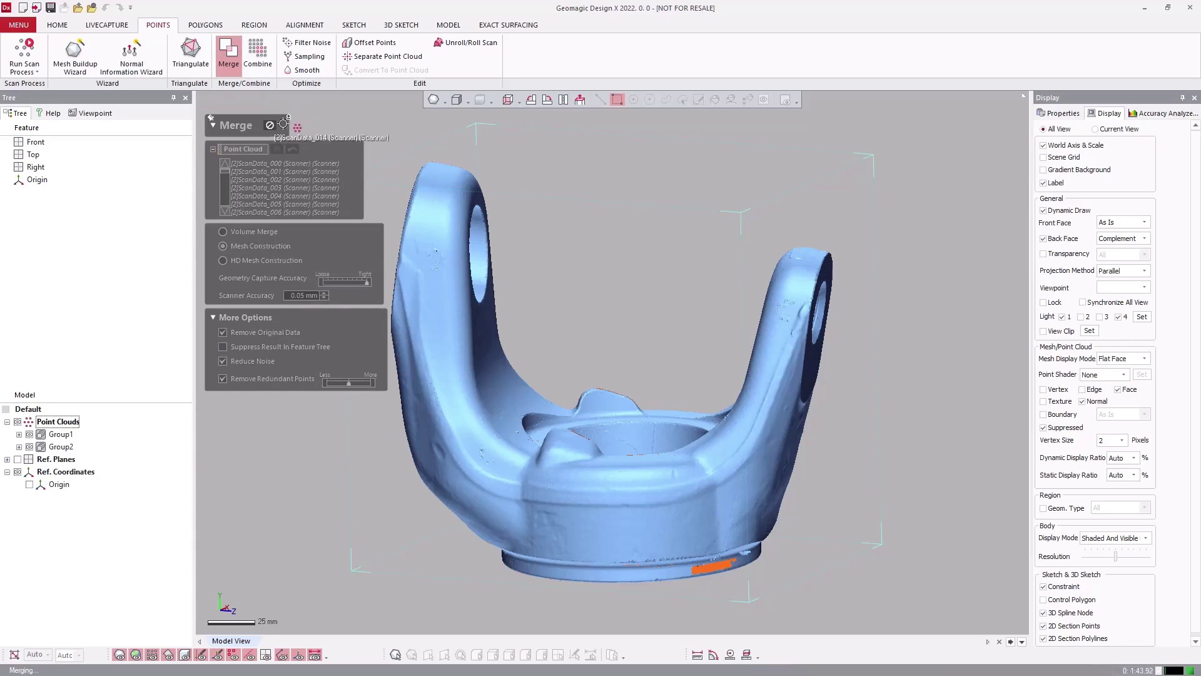